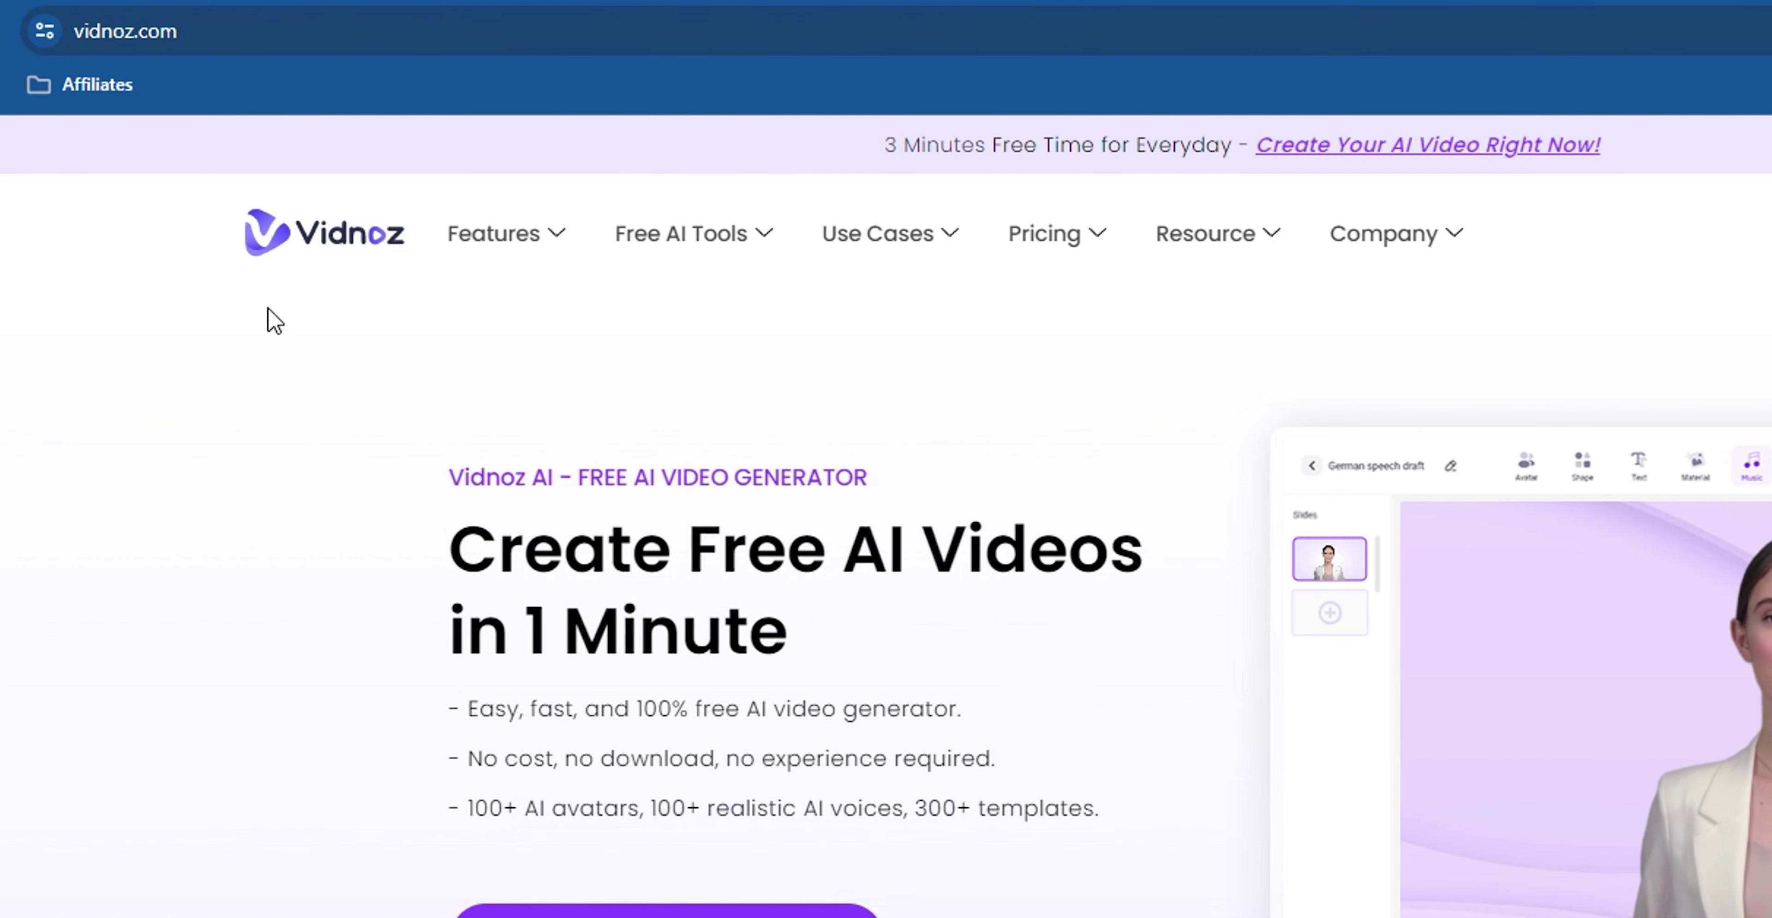
View the Vidnoz homepage with its AI video editor and talking-avatar preview
{"action": "mouse_move", "coordinate": [678, 261]}
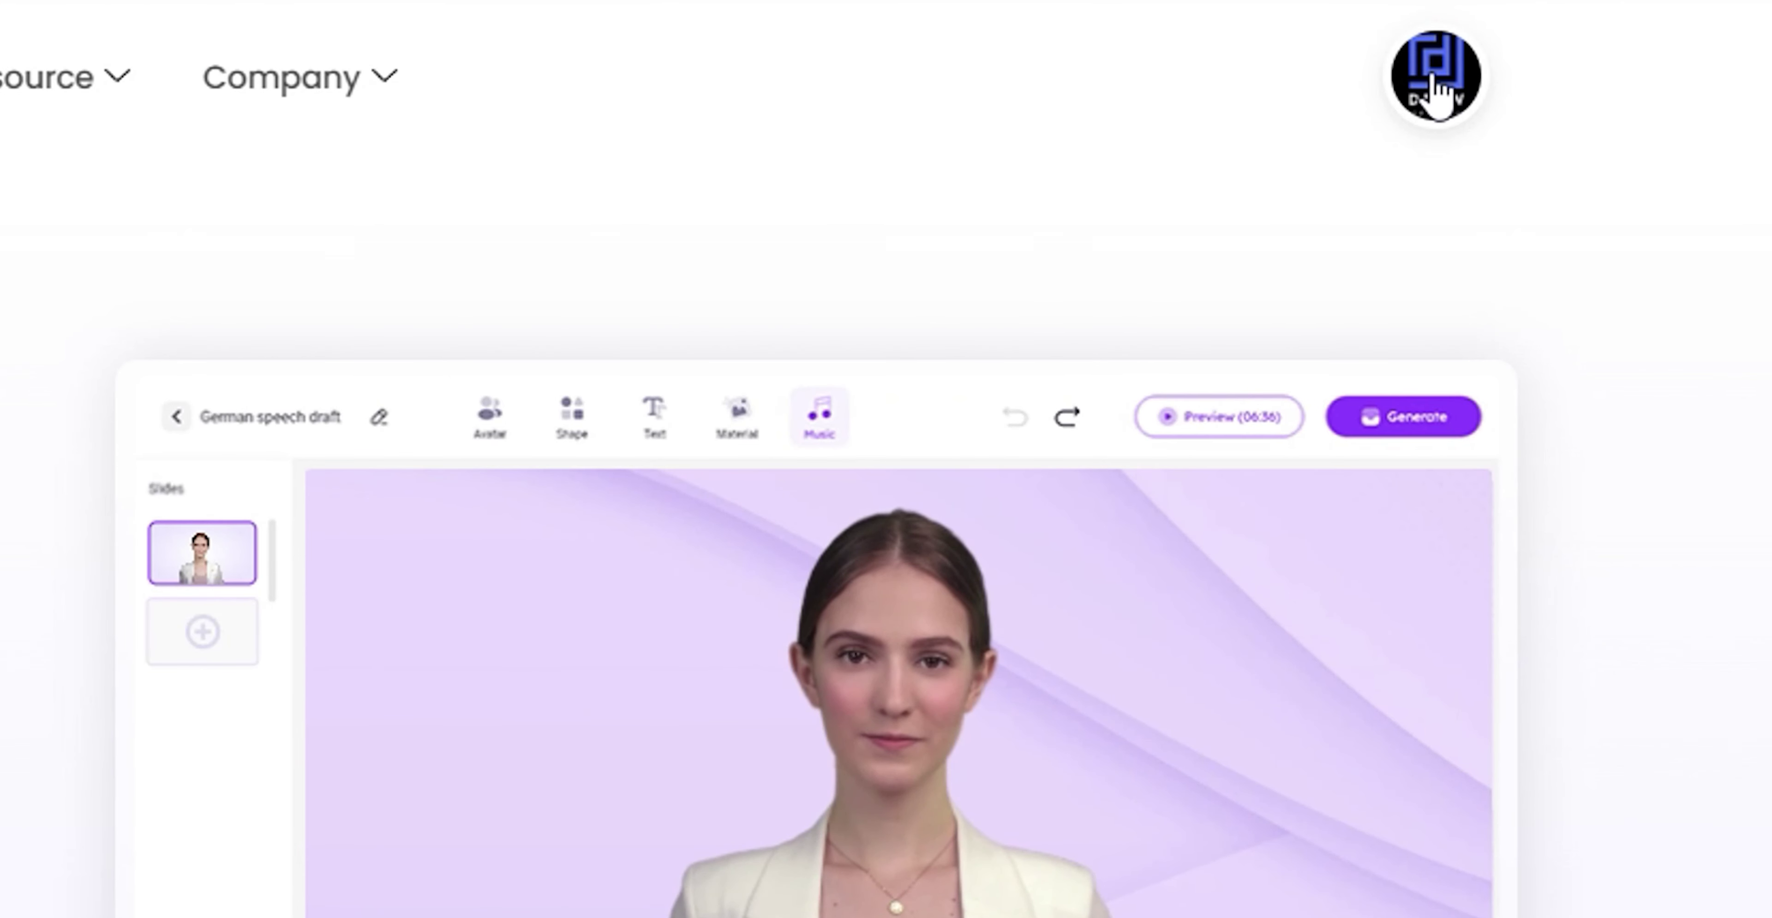
From the Vidnoz AI dashboard, launch AI Background Remover via the Tools collection's Try for free
{"action": "left_click", "coordinate": [1434, 75]}
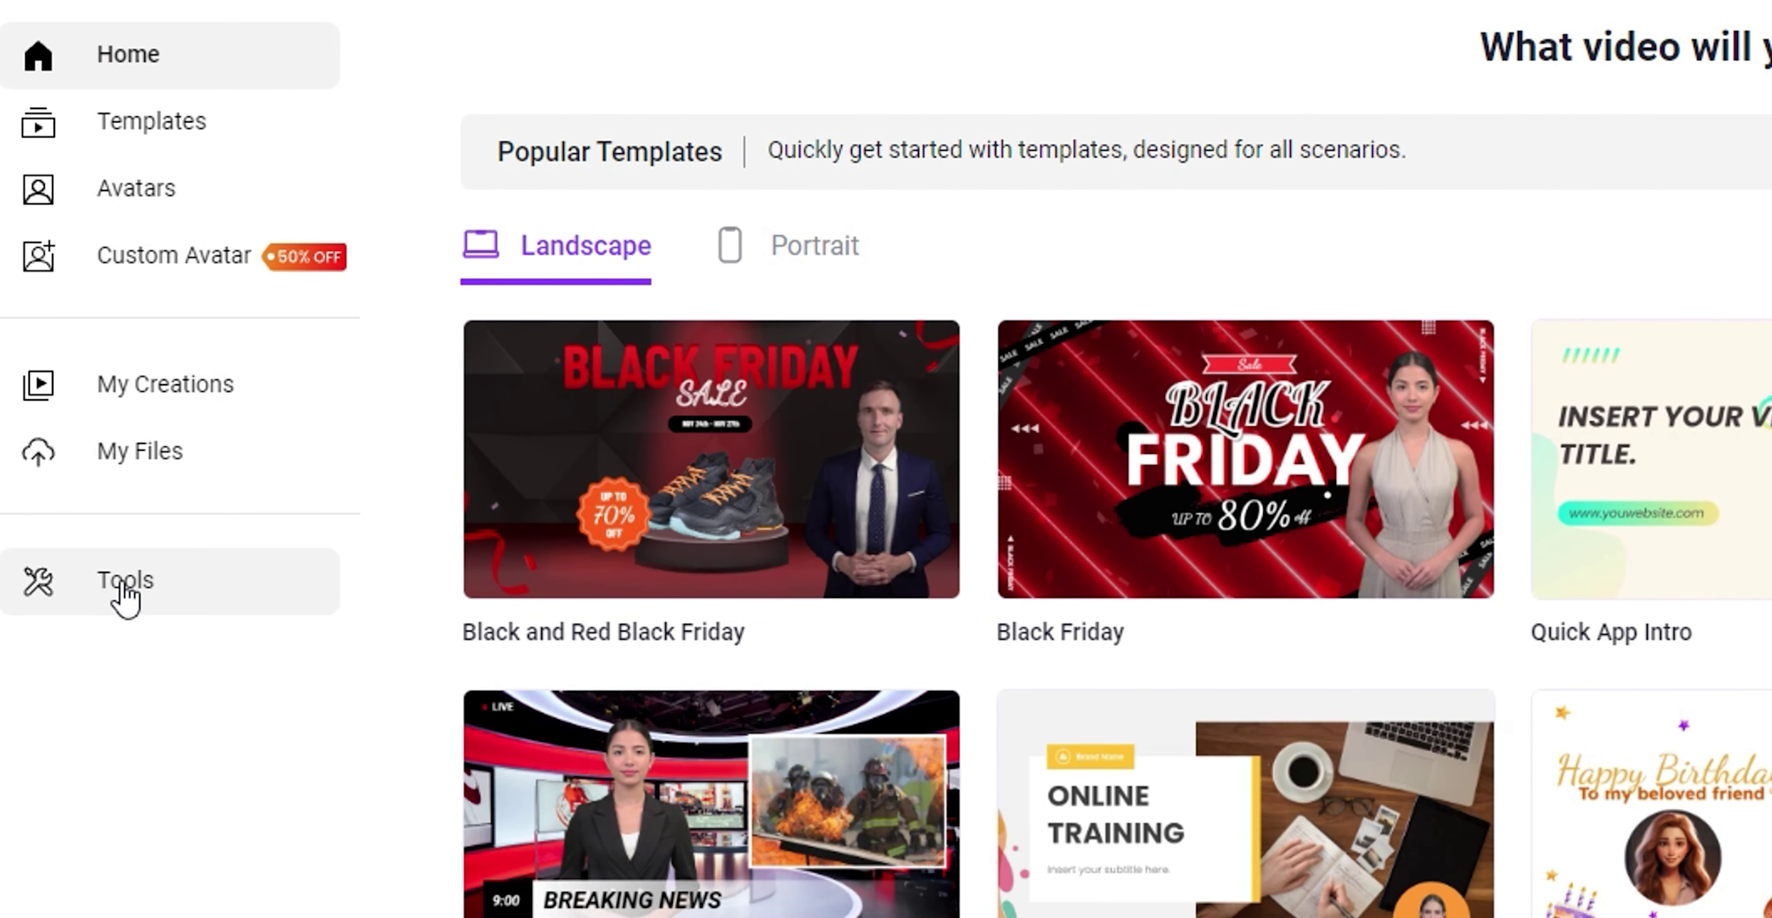
{"action": "left_click", "coordinate": [124, 586]}
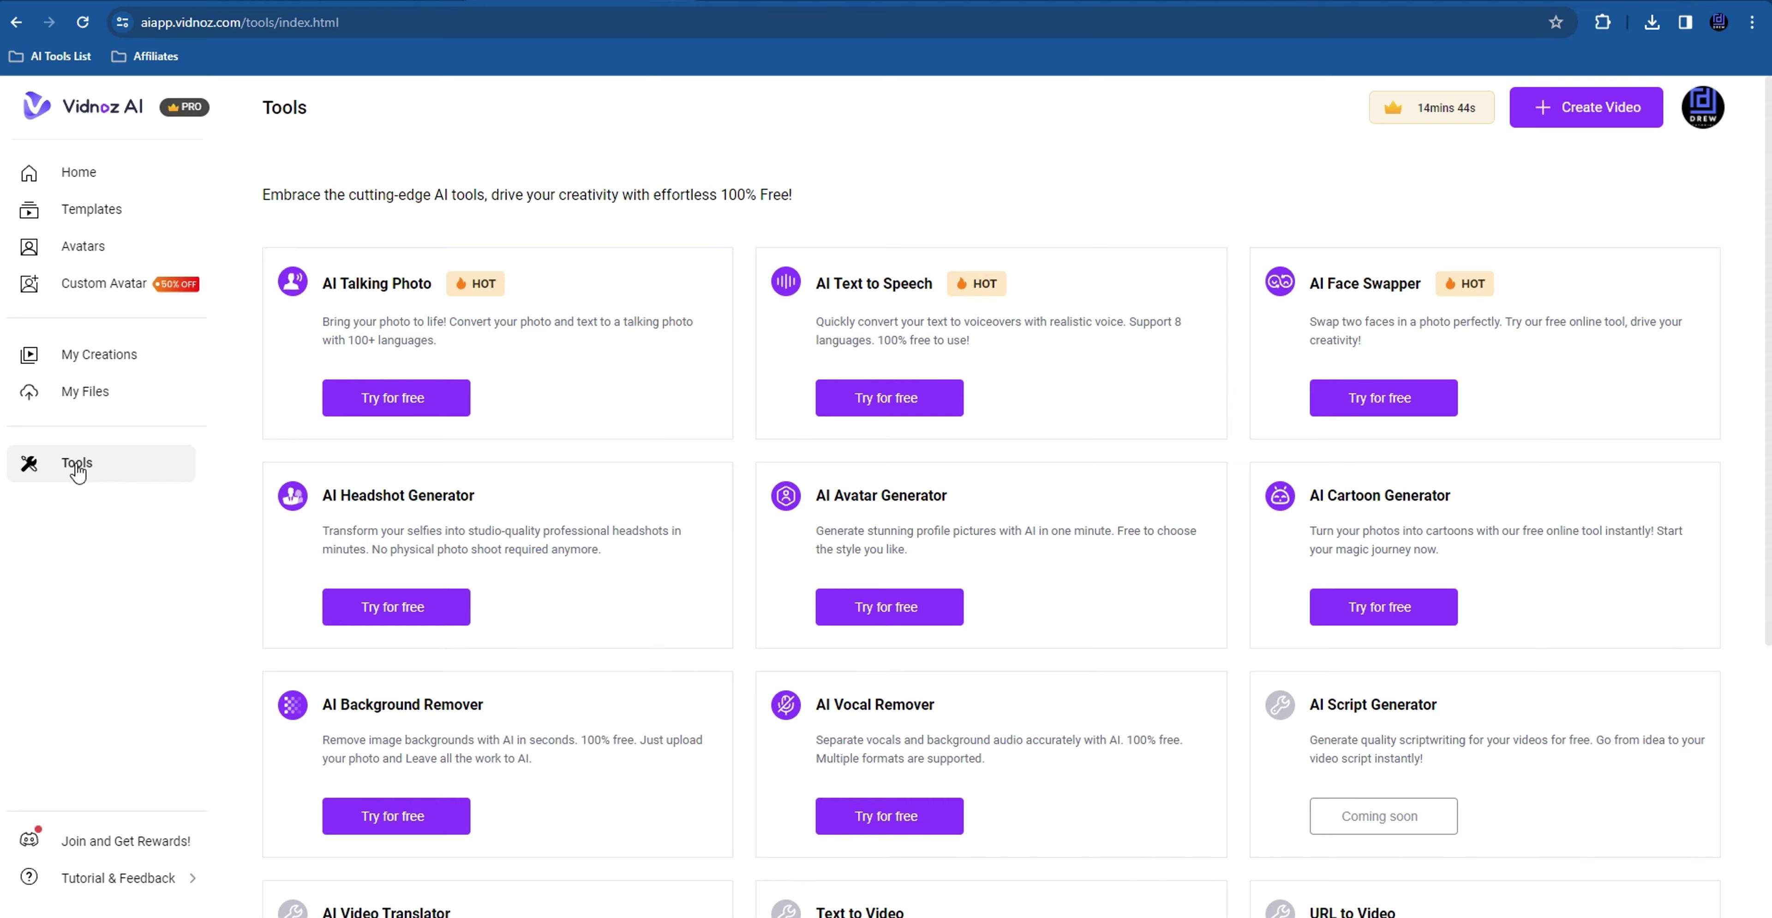
{"action": "scroll", "coordinate": [397, 578], "scroll_direction": "down", "scroll_amount": 2}
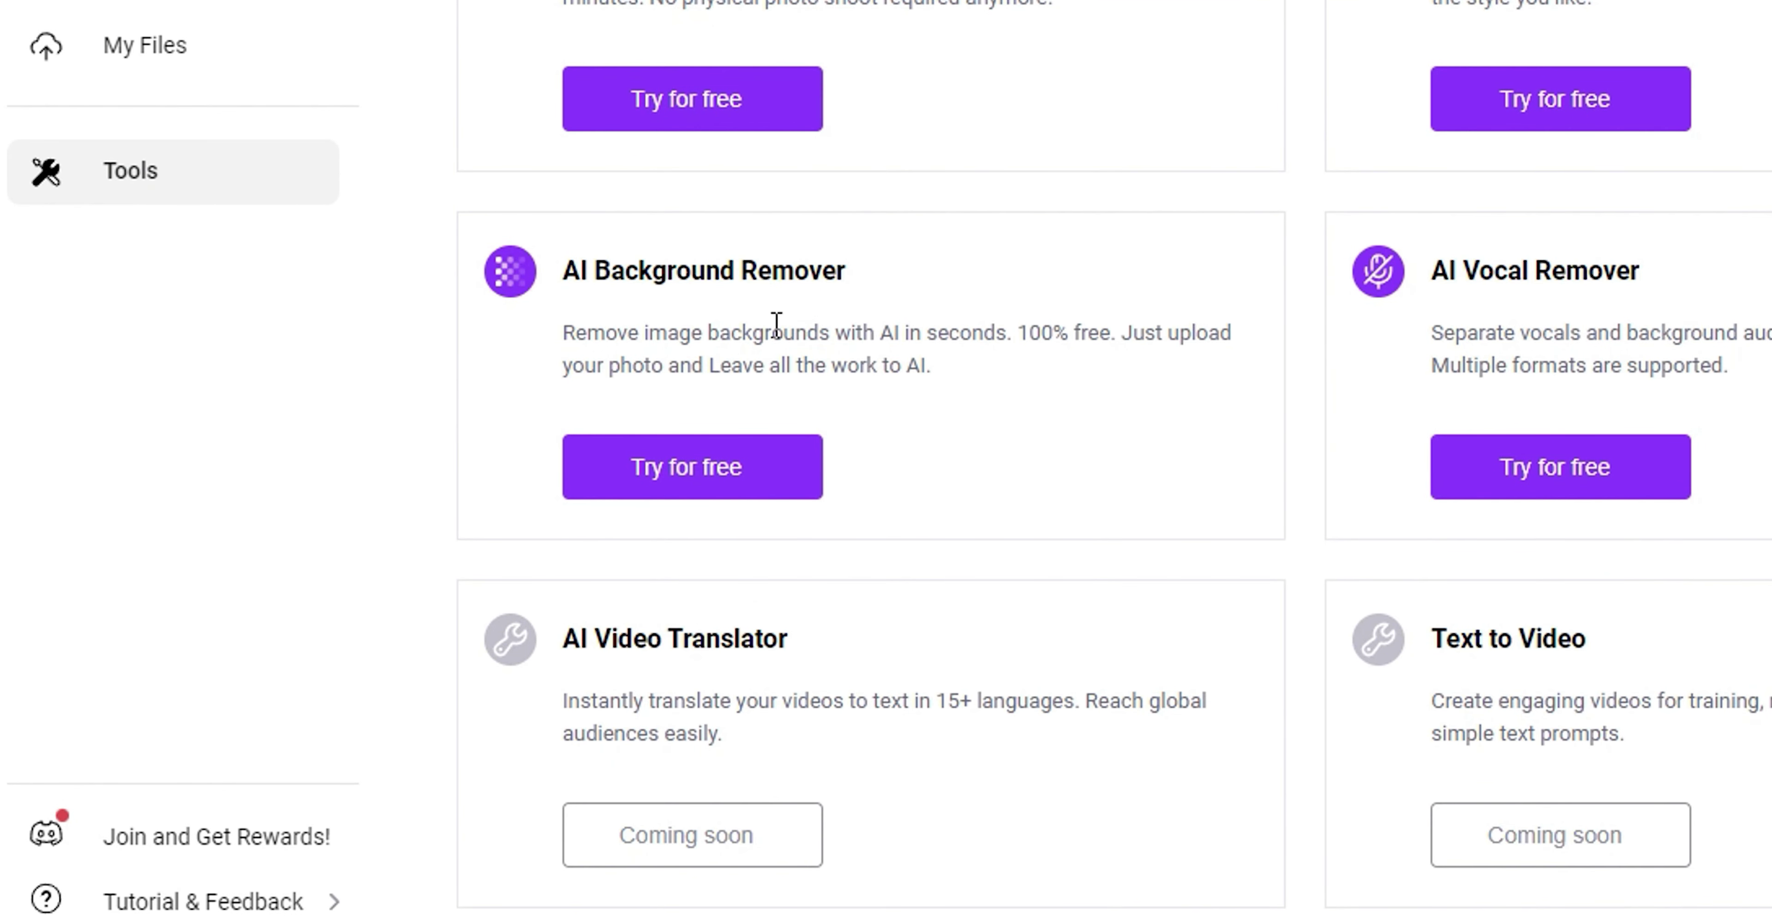
{"action": "left_click", "coordinate": [708, 479]}
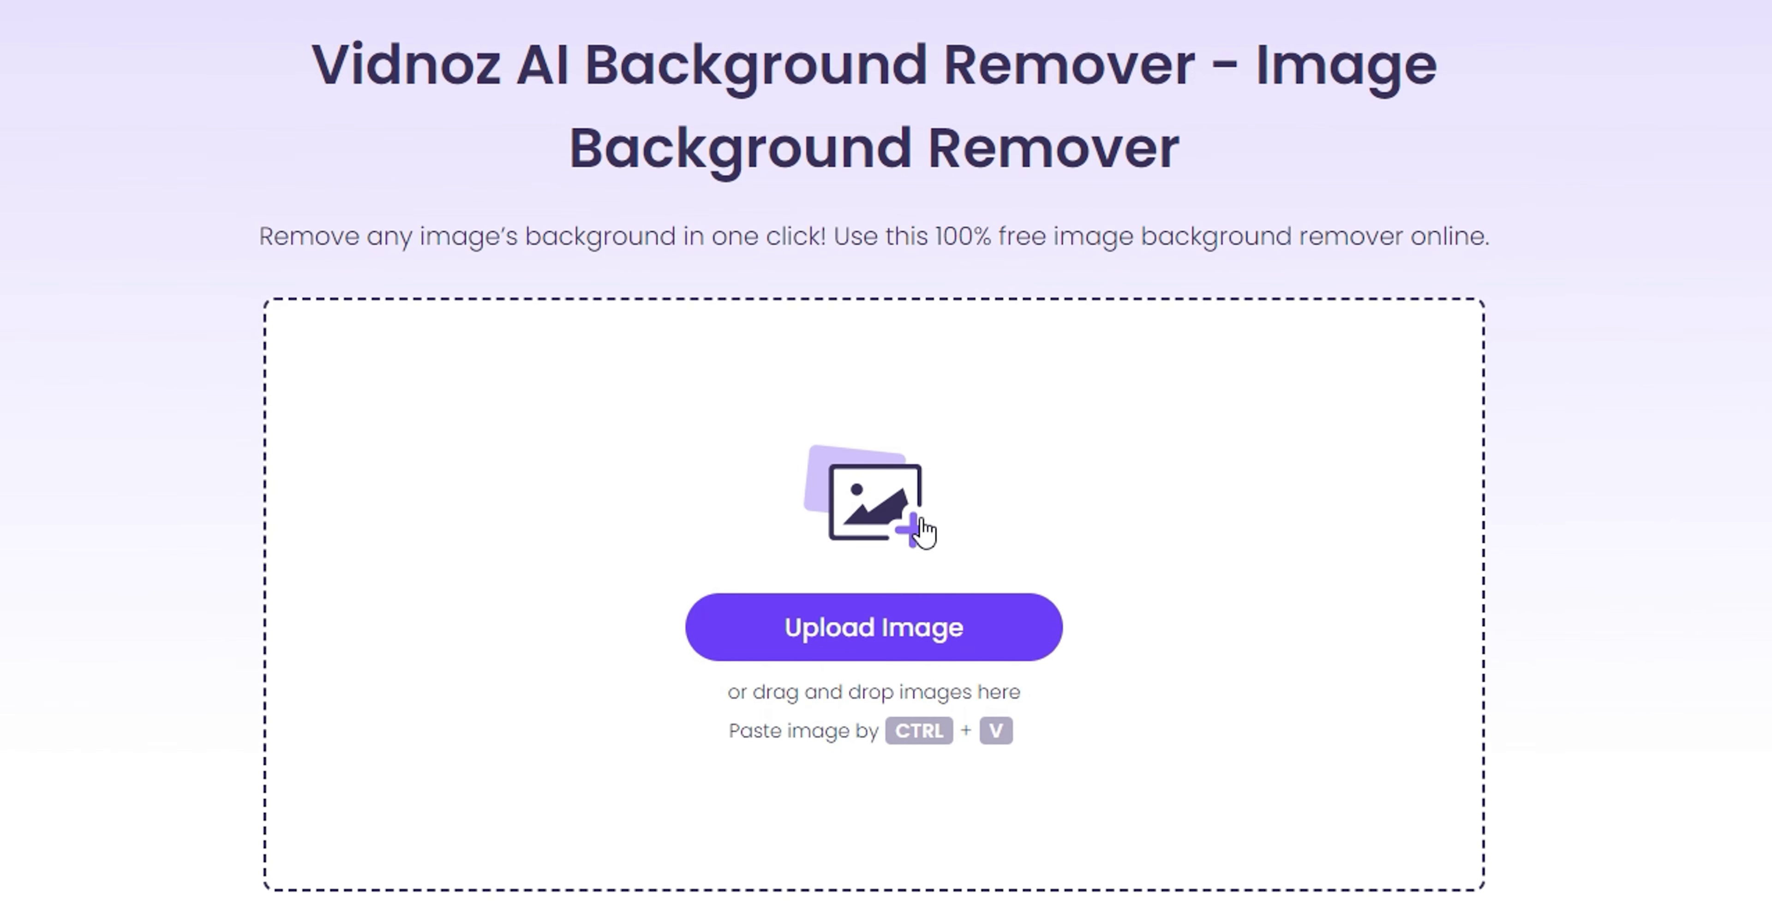
Select the graduate portrait me university.jpeg in Downloads as the image to upload
{"action": "left_click", "coordinate": [924, 530]}
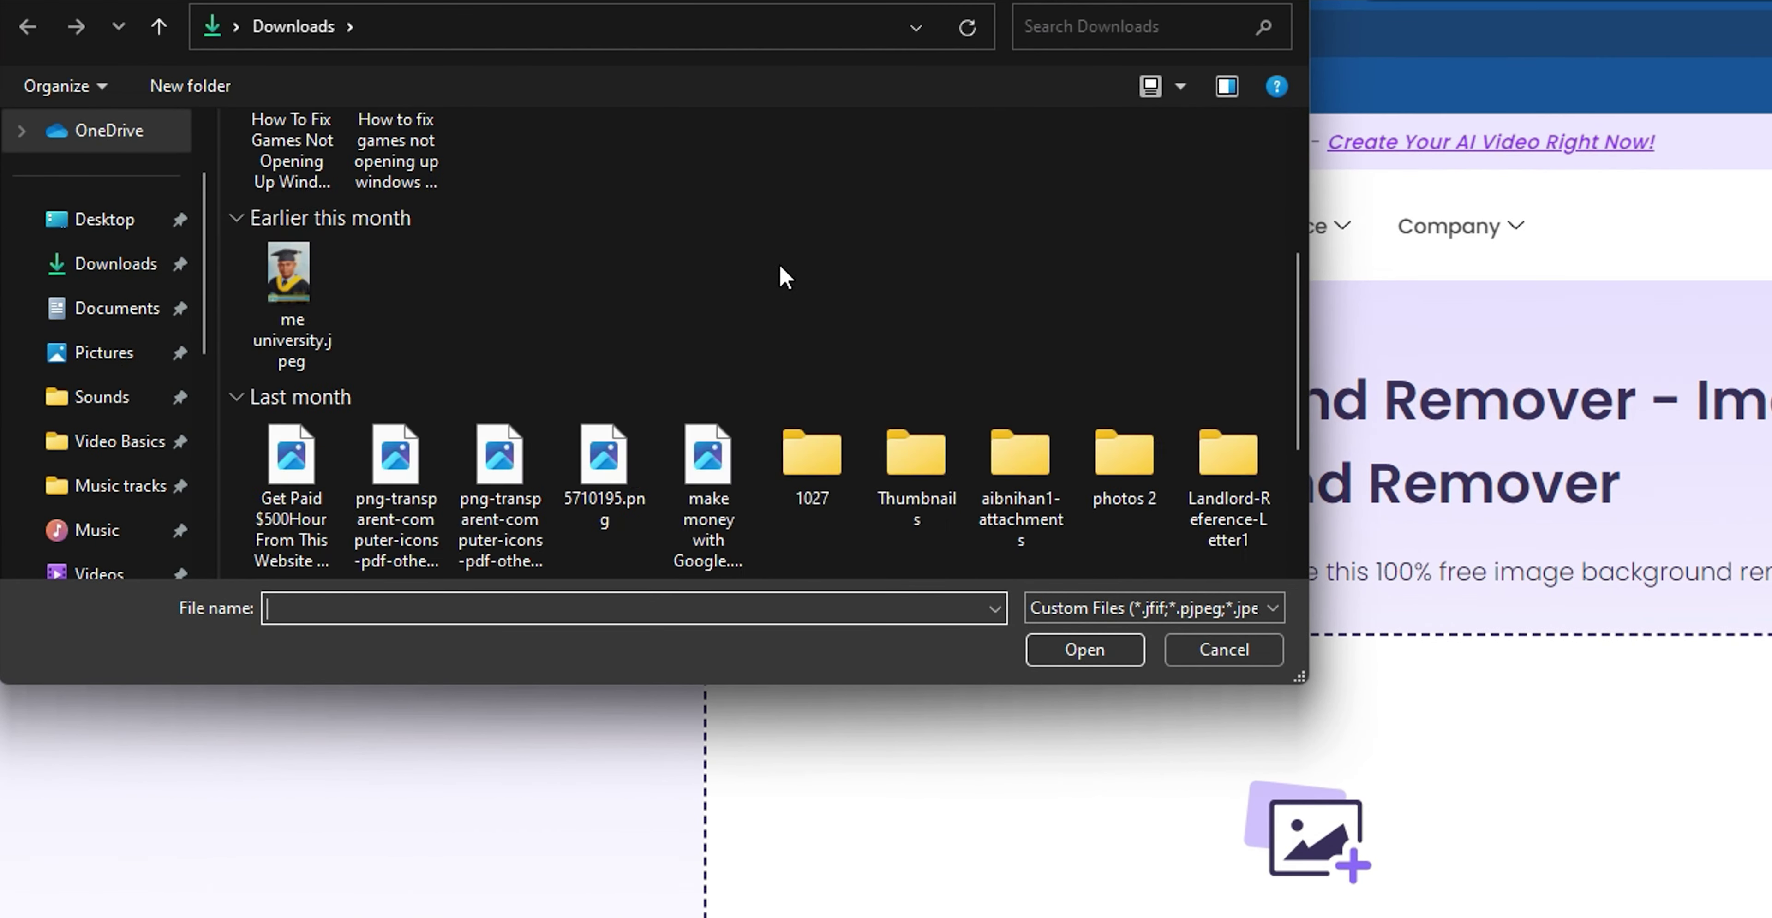
{"action": "scroll", "coordinate": [783, 275], "scroll_direction": "down", "scroll_amount": 3}
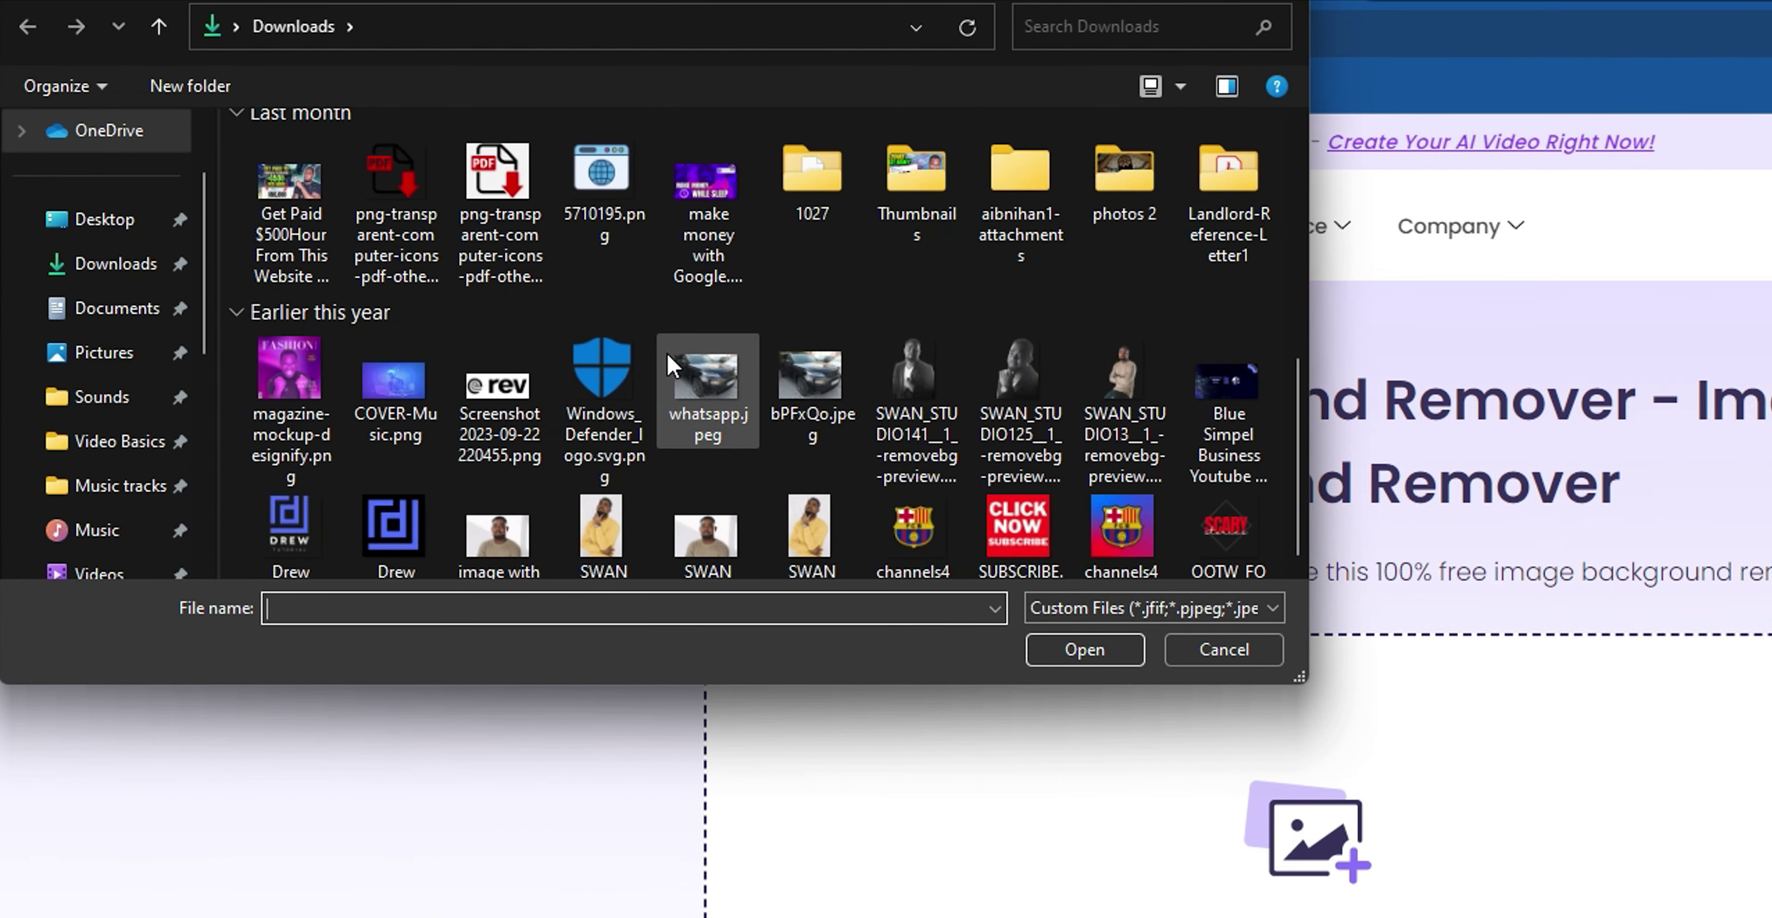
{"action": "scroll", "coordinate": [605, 316], "scroll_direction": "down", "scroll_amount": 1}
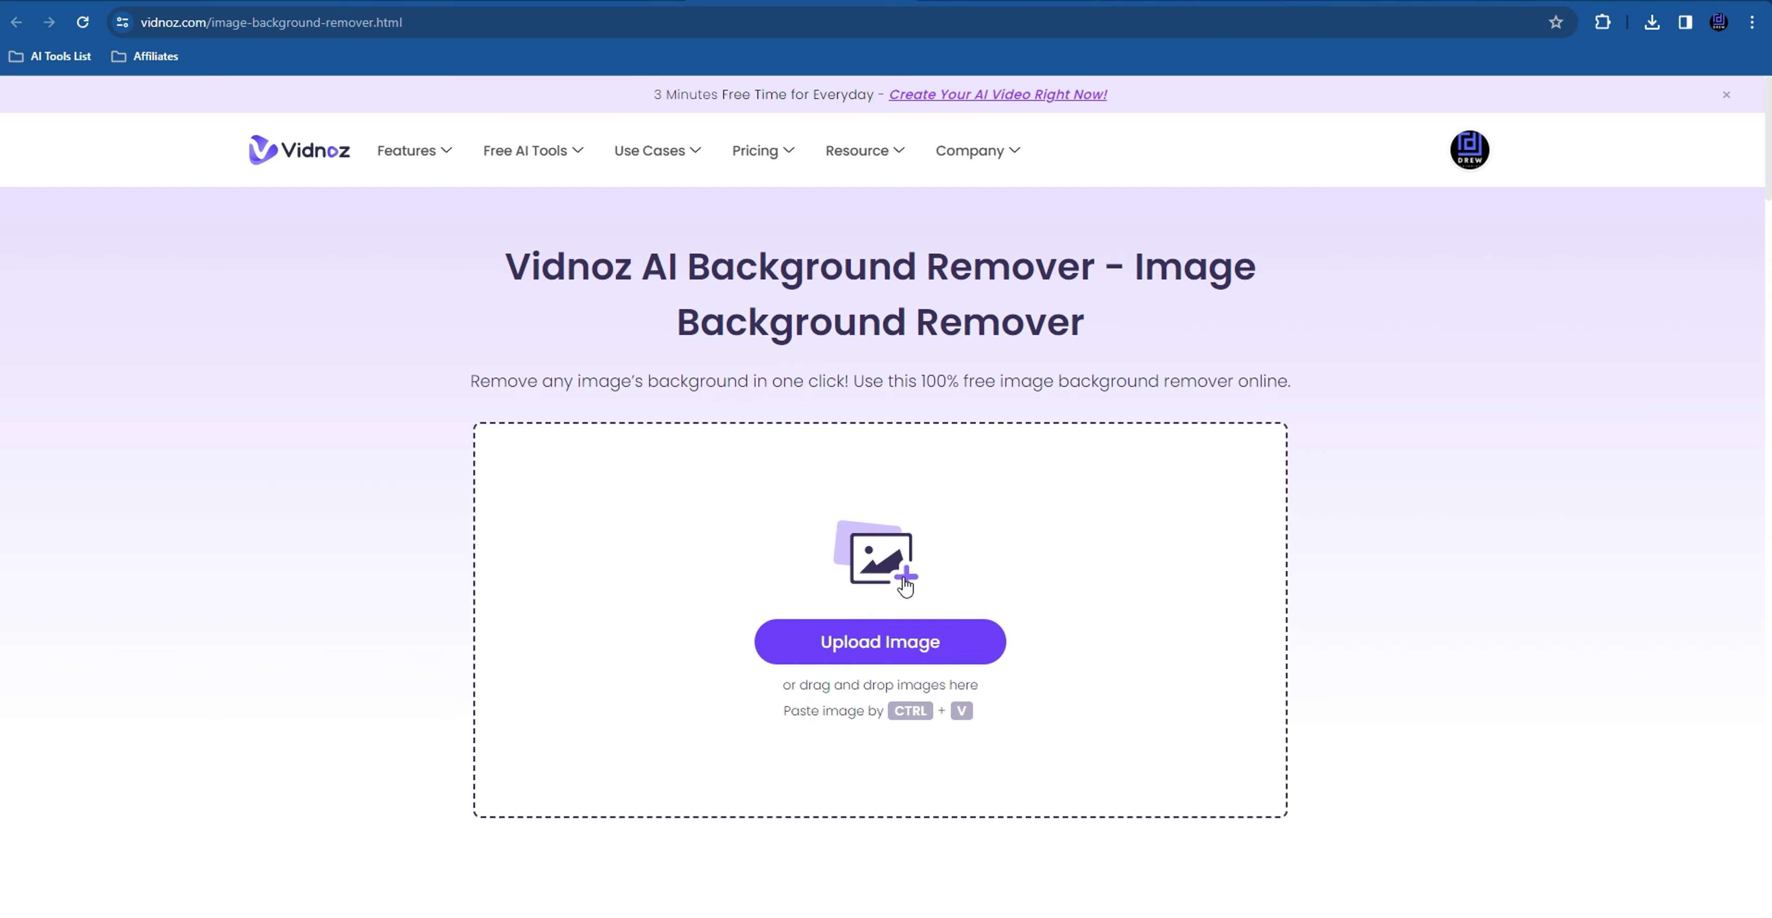
{"action": "left_click", "coordinate": [904, 586]}
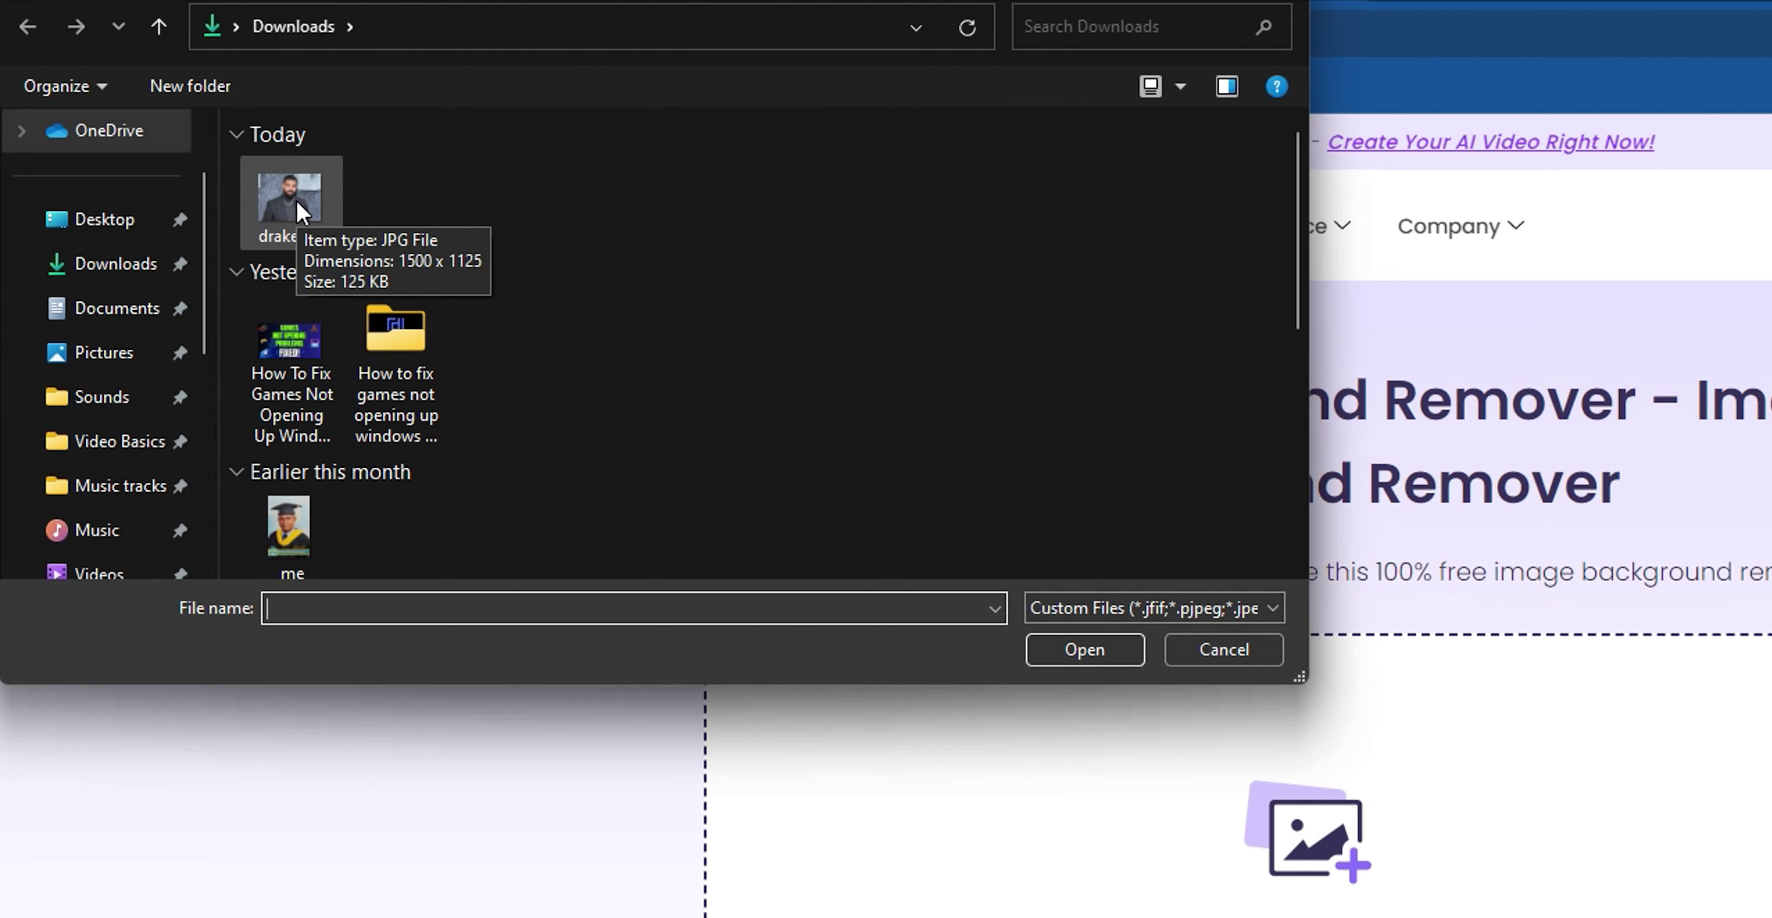
{"action": "scroll", "coordinate": [415, 448], "scroll_direction": "down", "scroll_amount": 5}
{"action": "scroll", "coordinate": [407, 385], "scroll_direction": "up", "scroll_amount": 5}
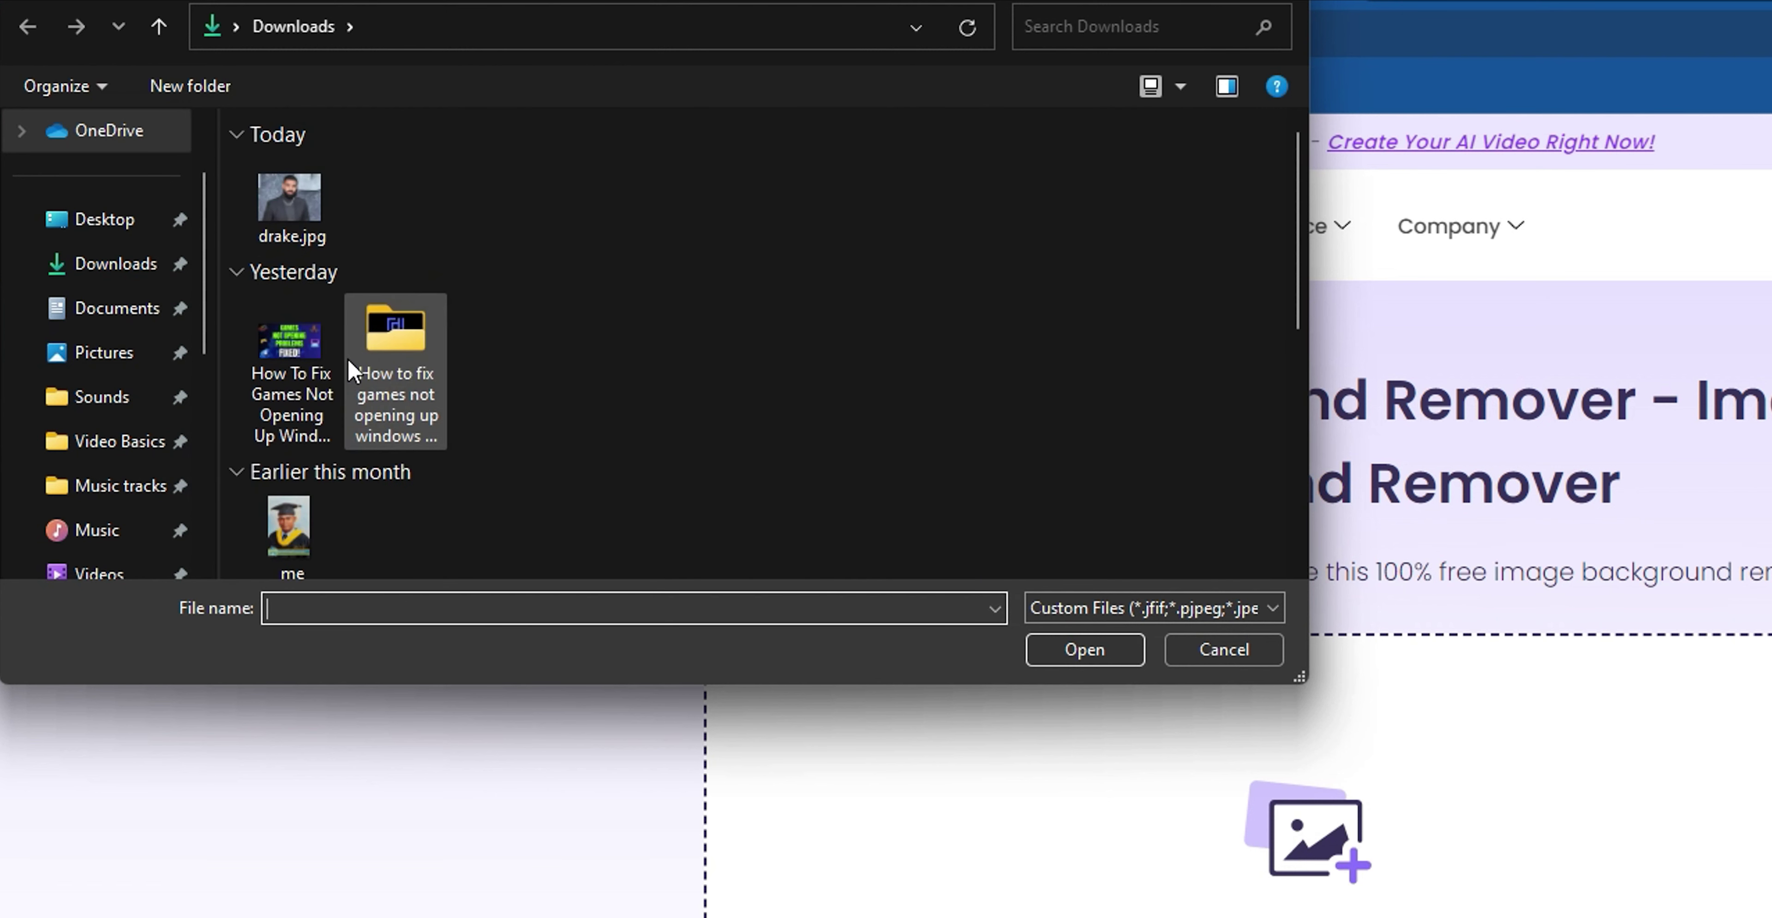
{"action": "left_click", "coordinate": [289, 526]}
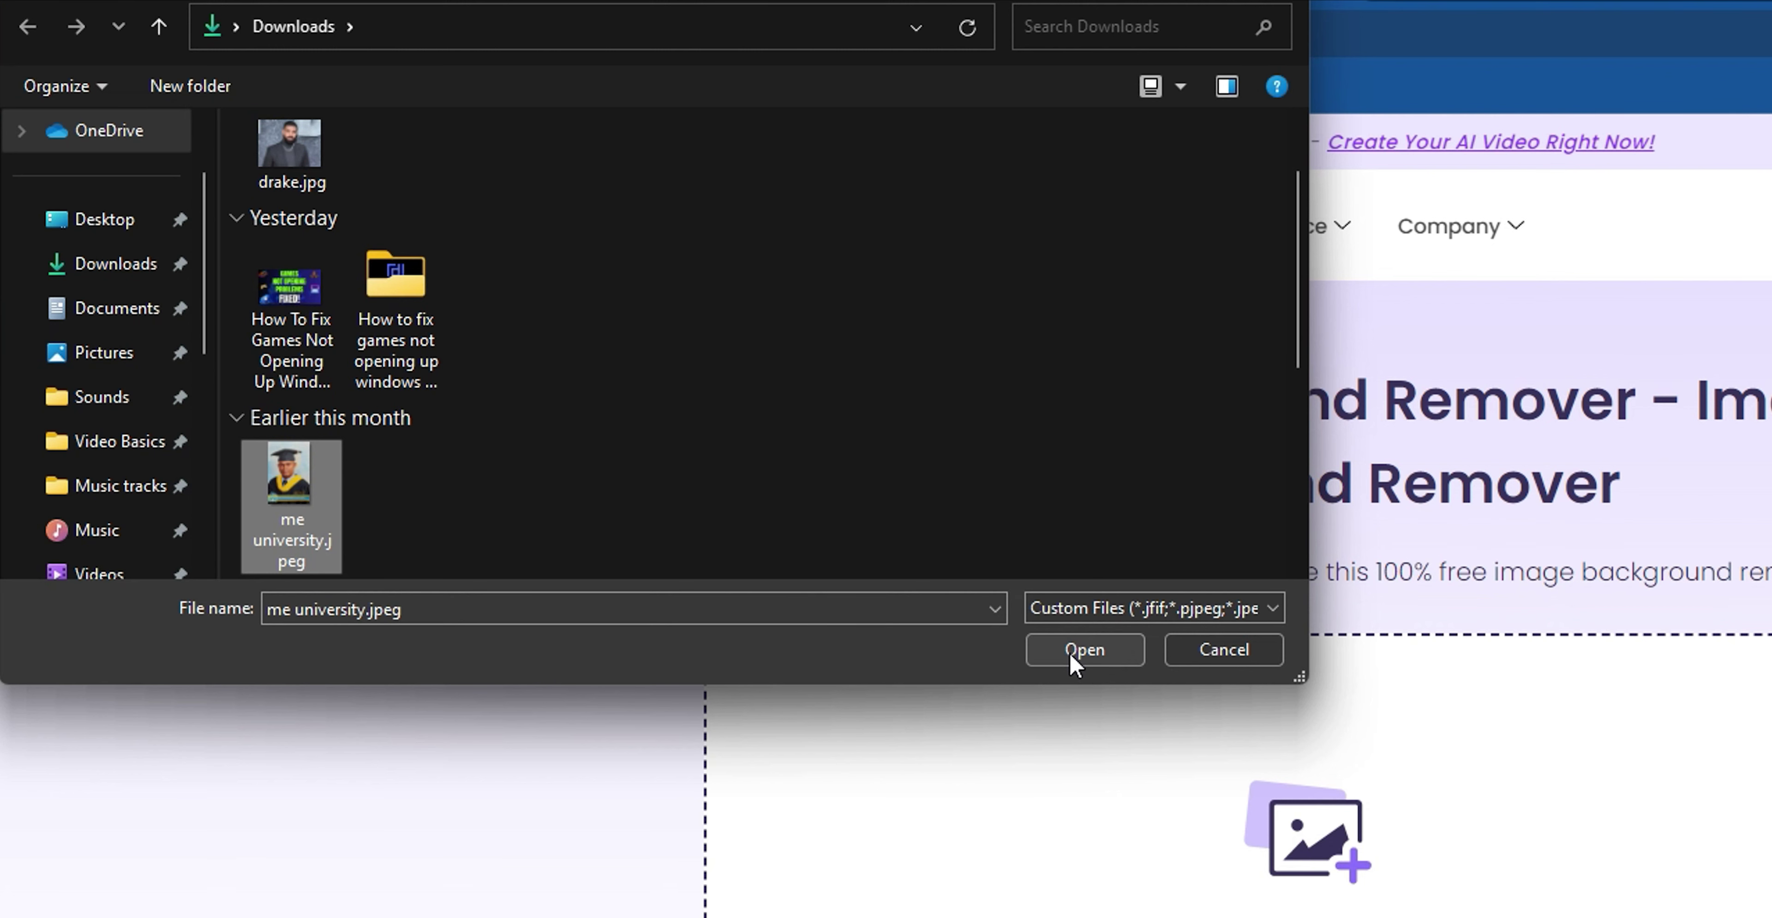
Upload me university.jpeg and wait for its transparent background-removed result
{"action": "left_click", "coordinate": [1074, 660]}
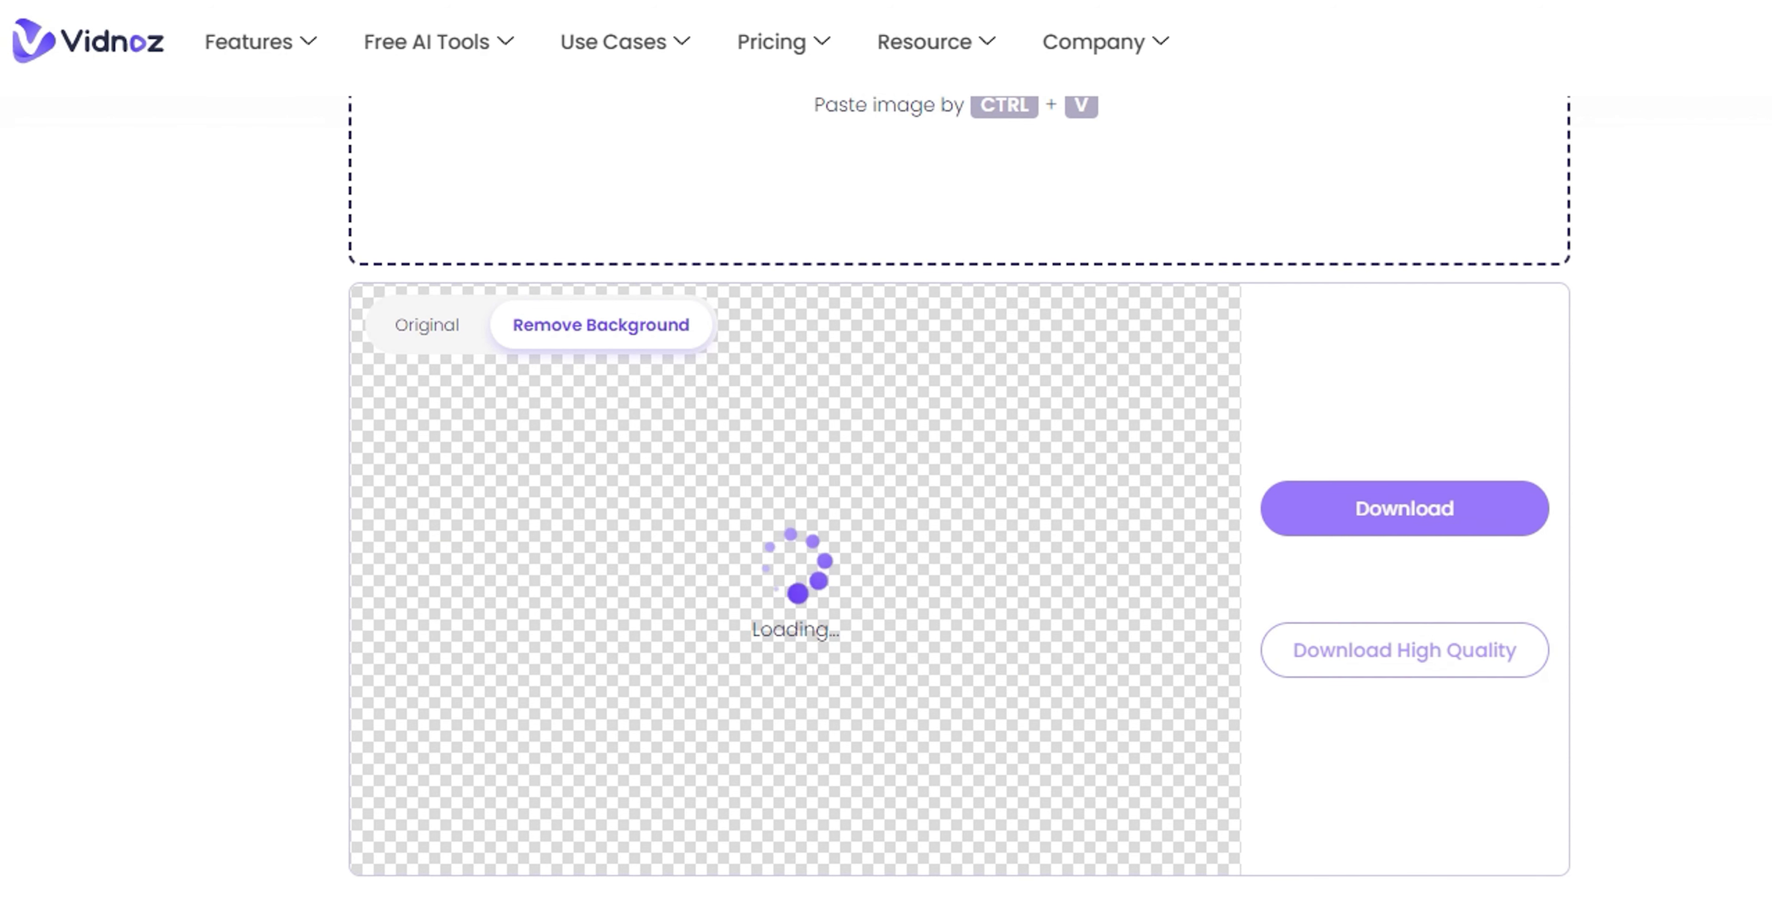
{"action": "scroll", "coordinate": [1140, 499], "scroll_direction": "up", "scroll_amount": 2}
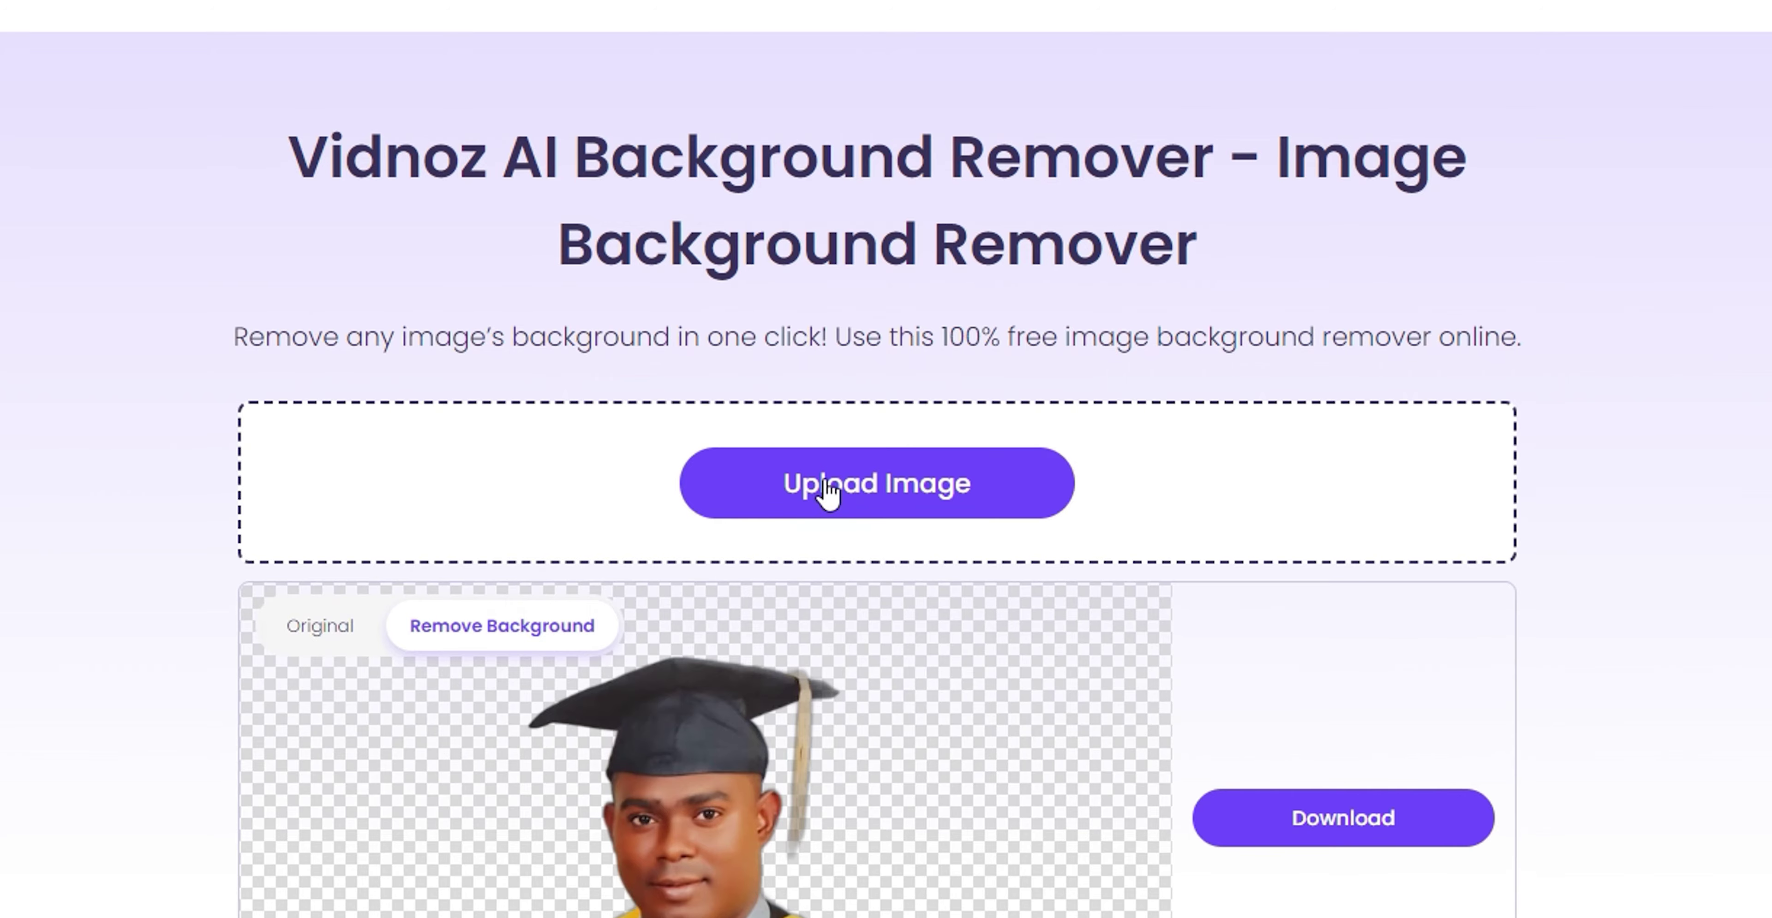
Upload drake.jpg, the man in the dark suit, from Downloads and get its cutout
{"action": "left_click", "coordinate": [826, 483]}
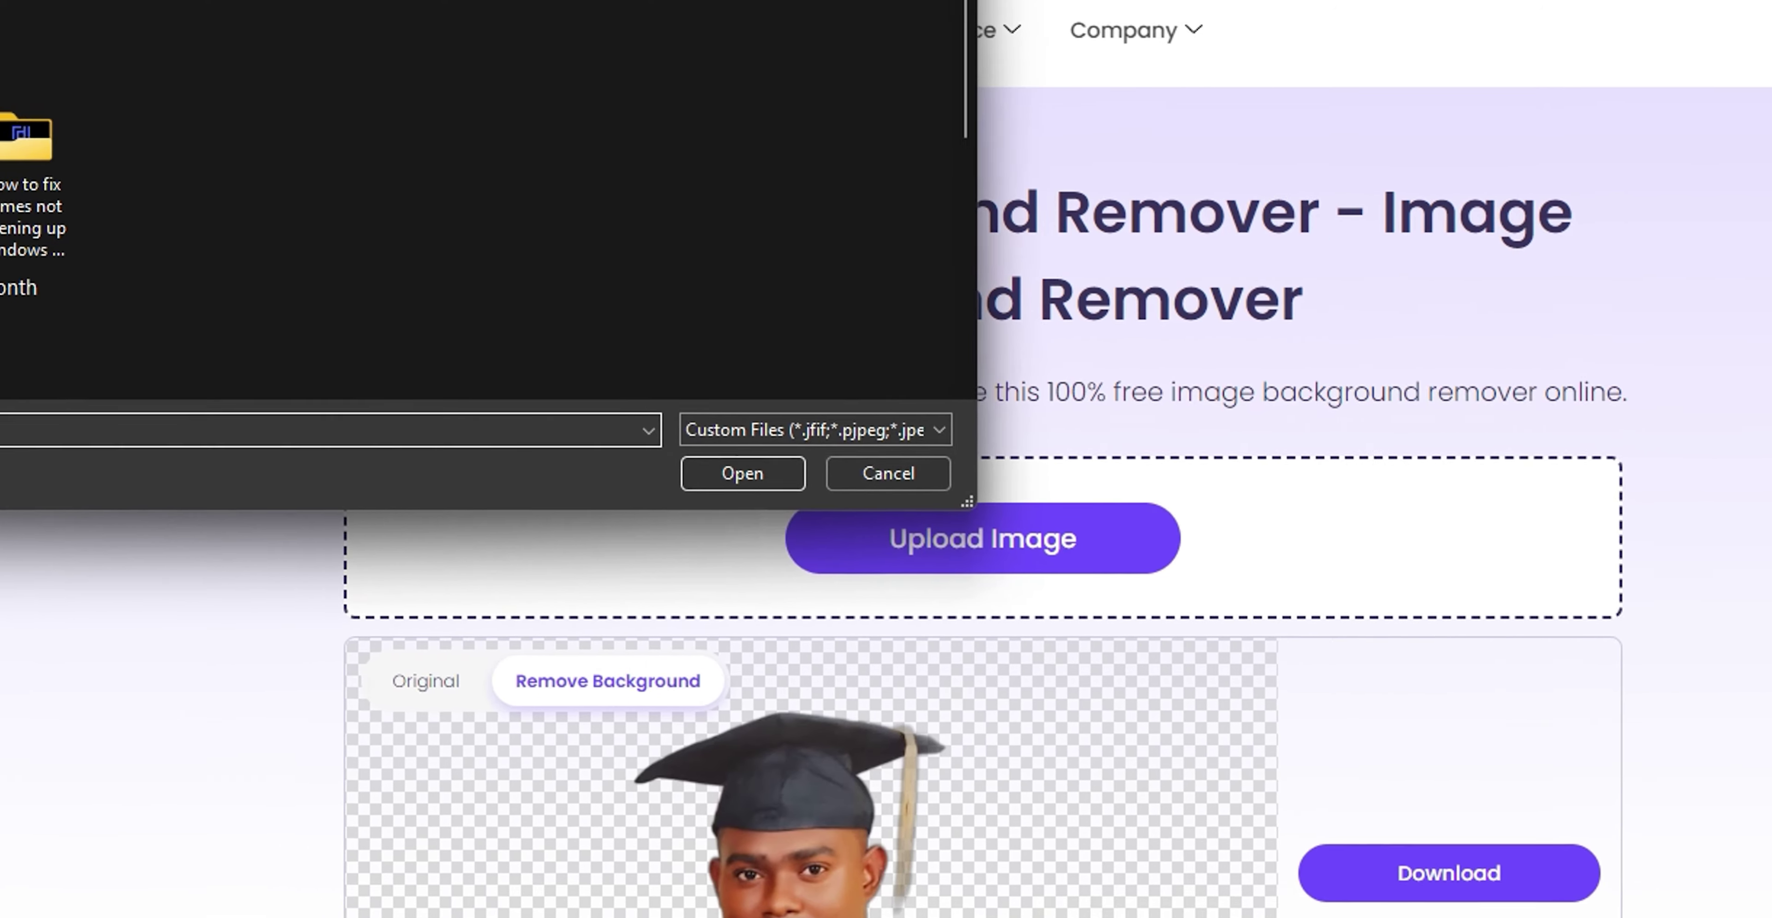
{"action": "left_click", "coordinate": [301, 206]}
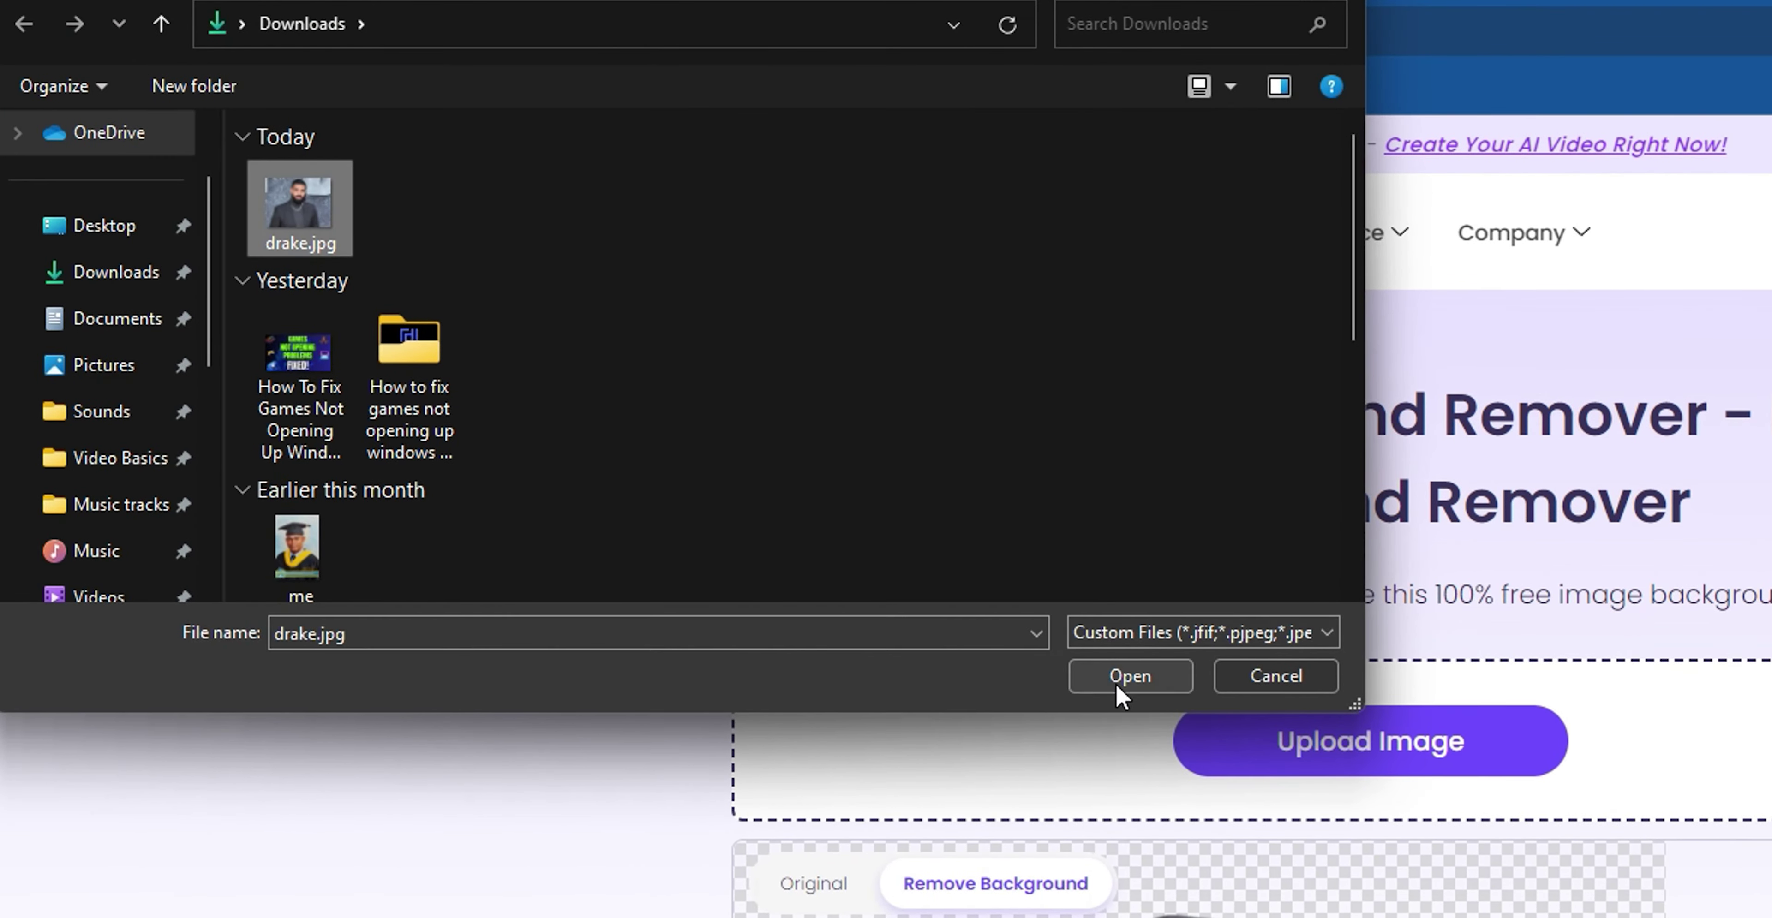
{"action": "left_click", "coordinate": [1115, 688]}
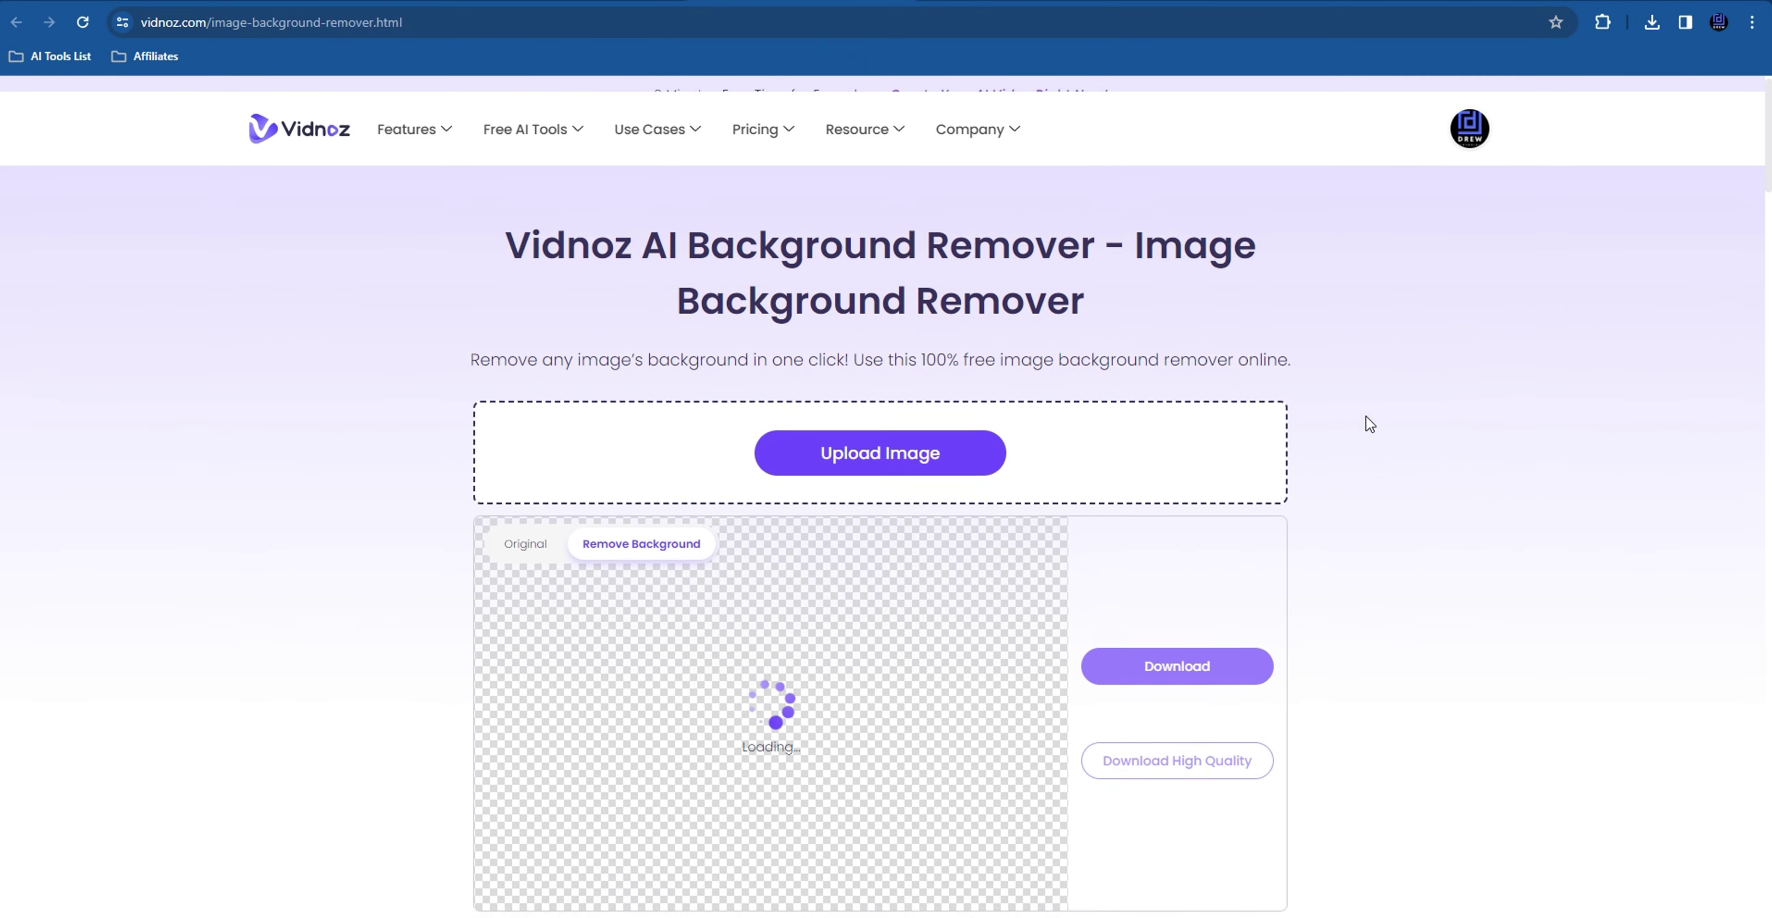
{"action": "scroll", "coordinate": [1369, 423], "scroll_direction": "down", "scroll_amount": 3}
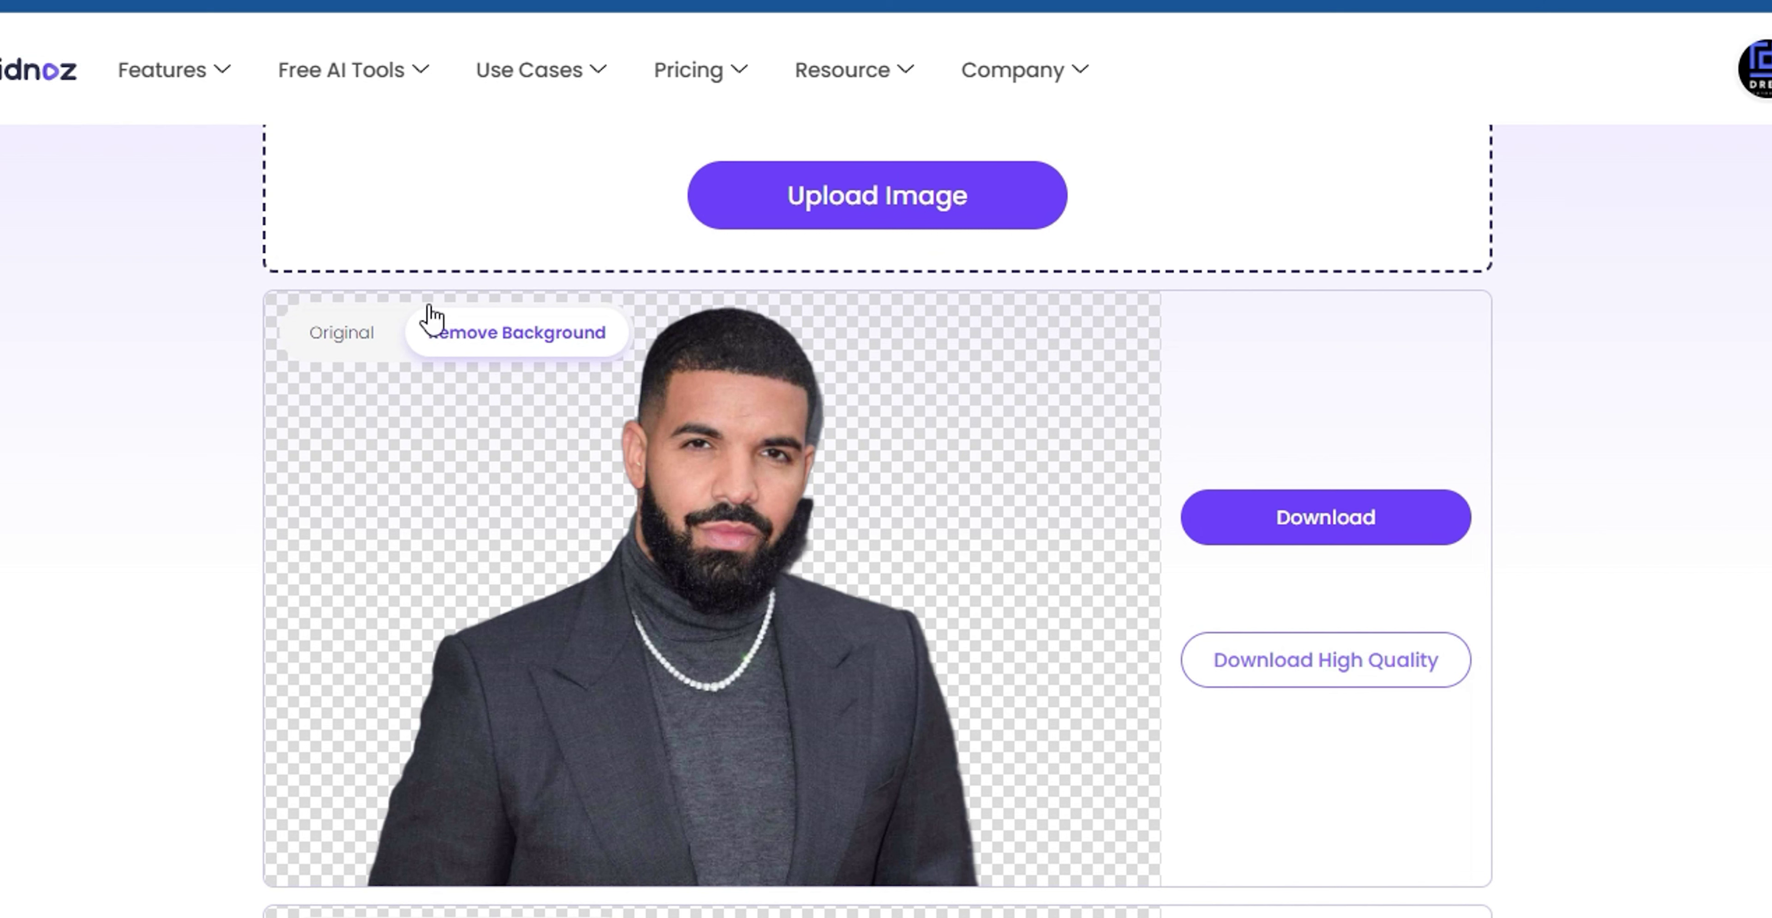
{"action": "left_click", "coordinate": [341, 335]}
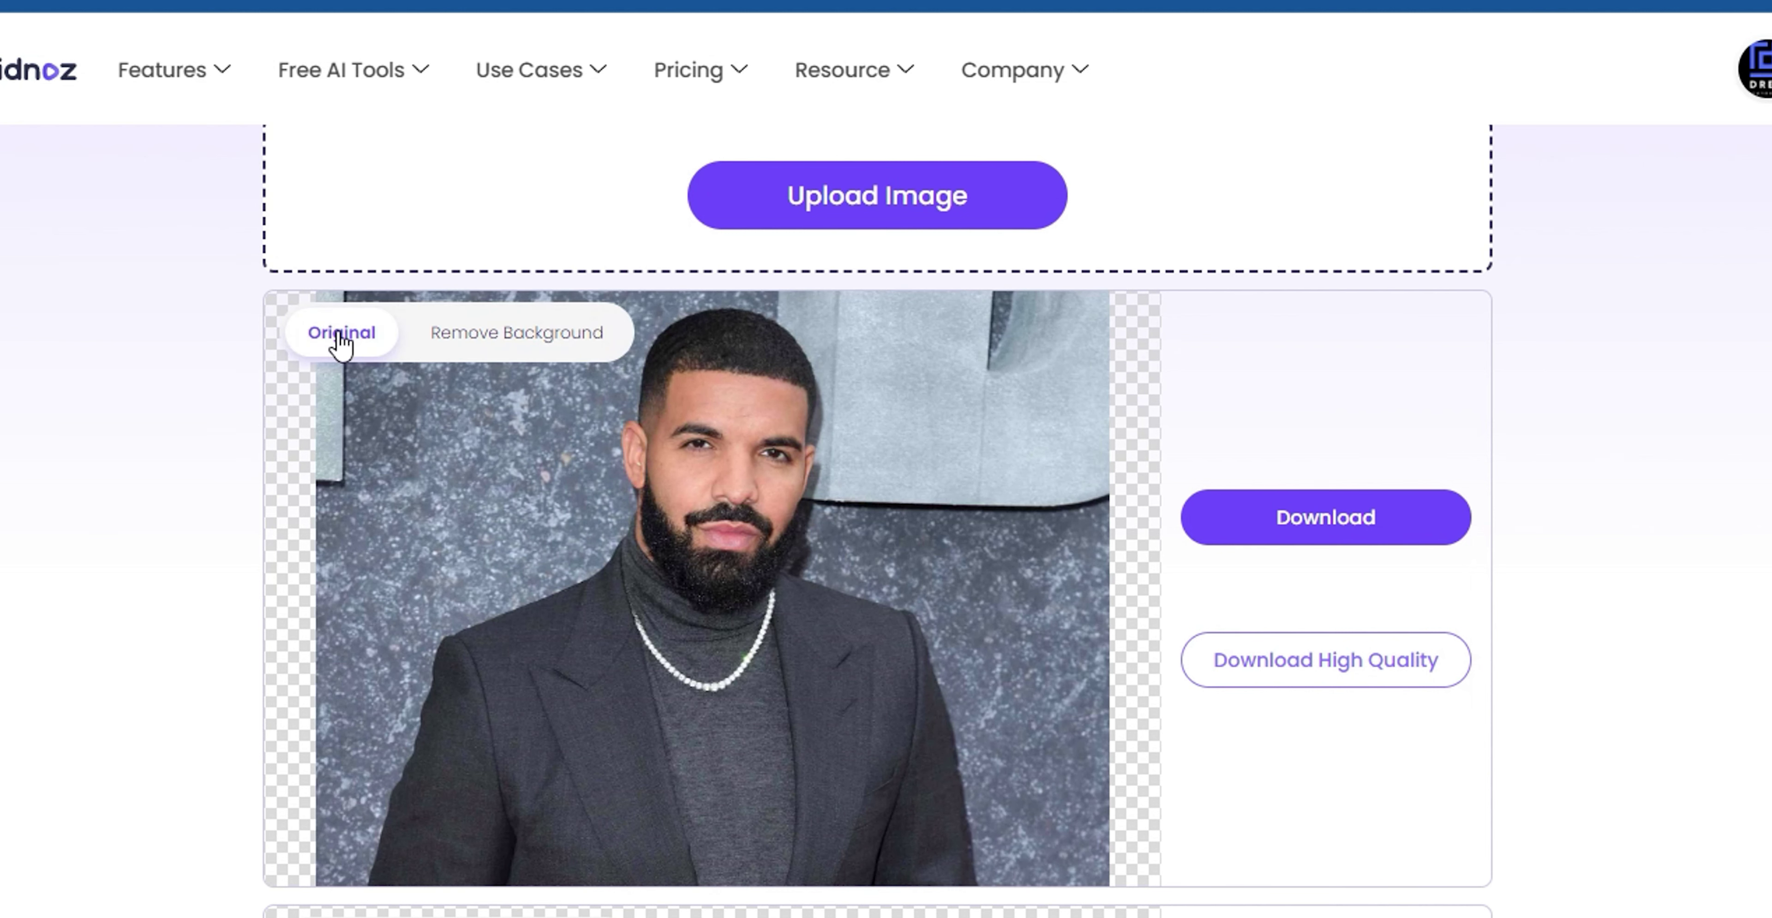
{"action": "left_click", "coordinate": [508, 333]}
{"action": "scroll", "coordinate": [384, 503], "scroll_direction": "down", "scroll_amount": 7}
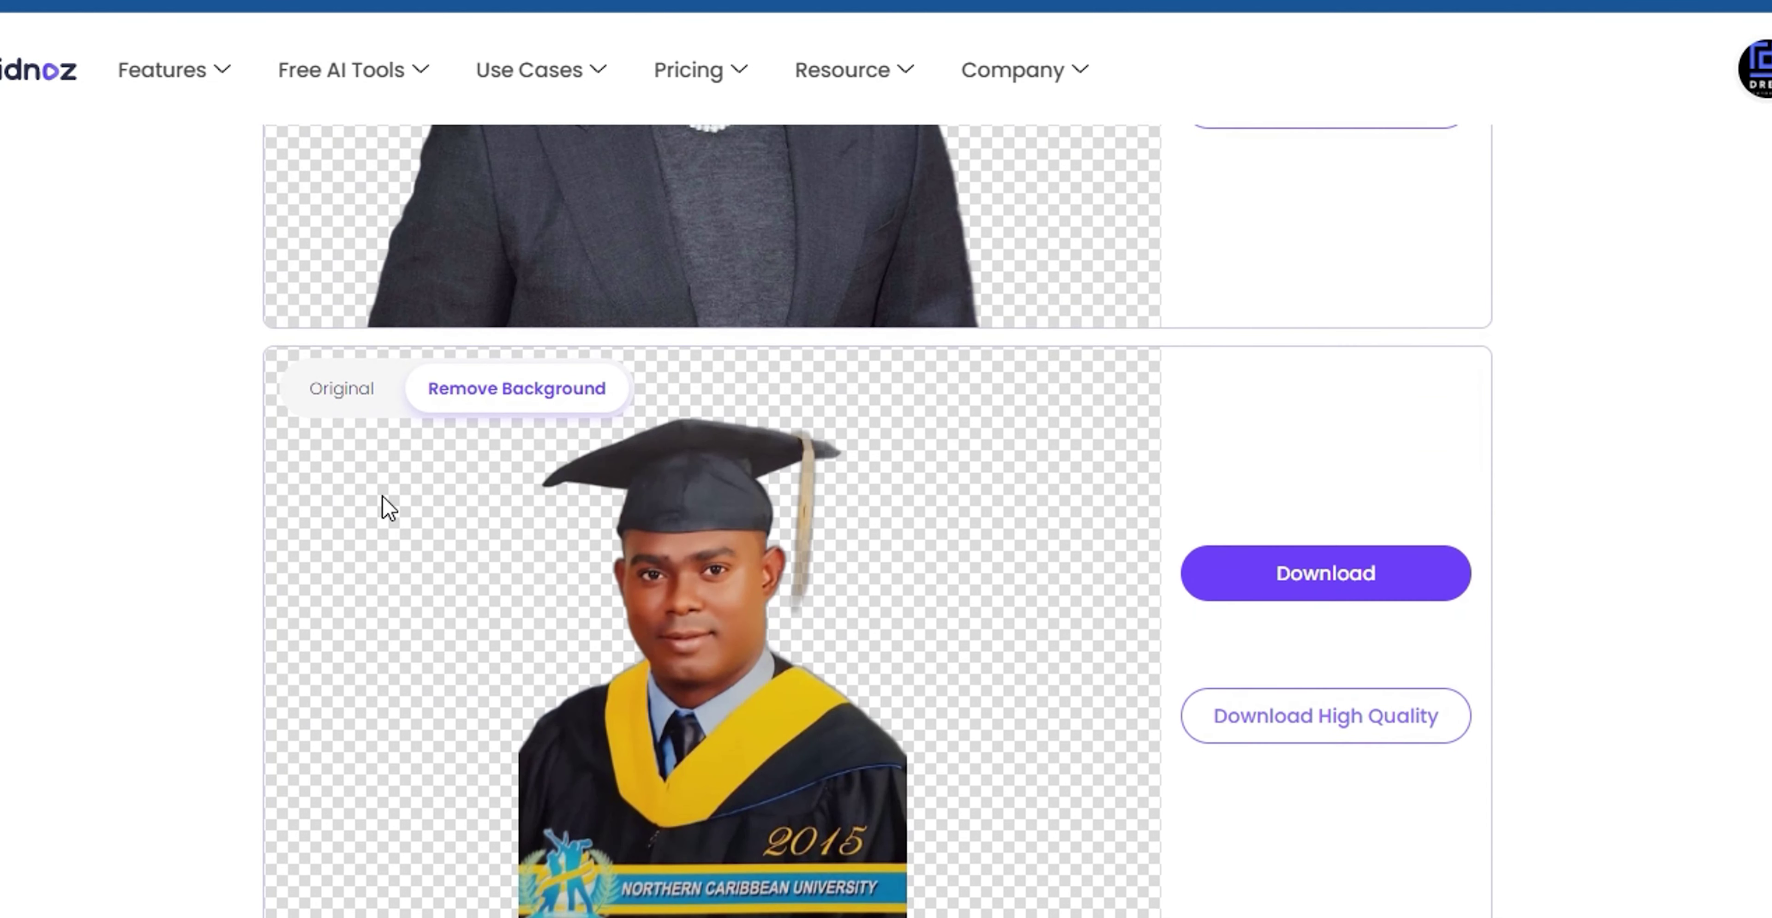
{"action": "left_click", "coordinate": [356, 392]}
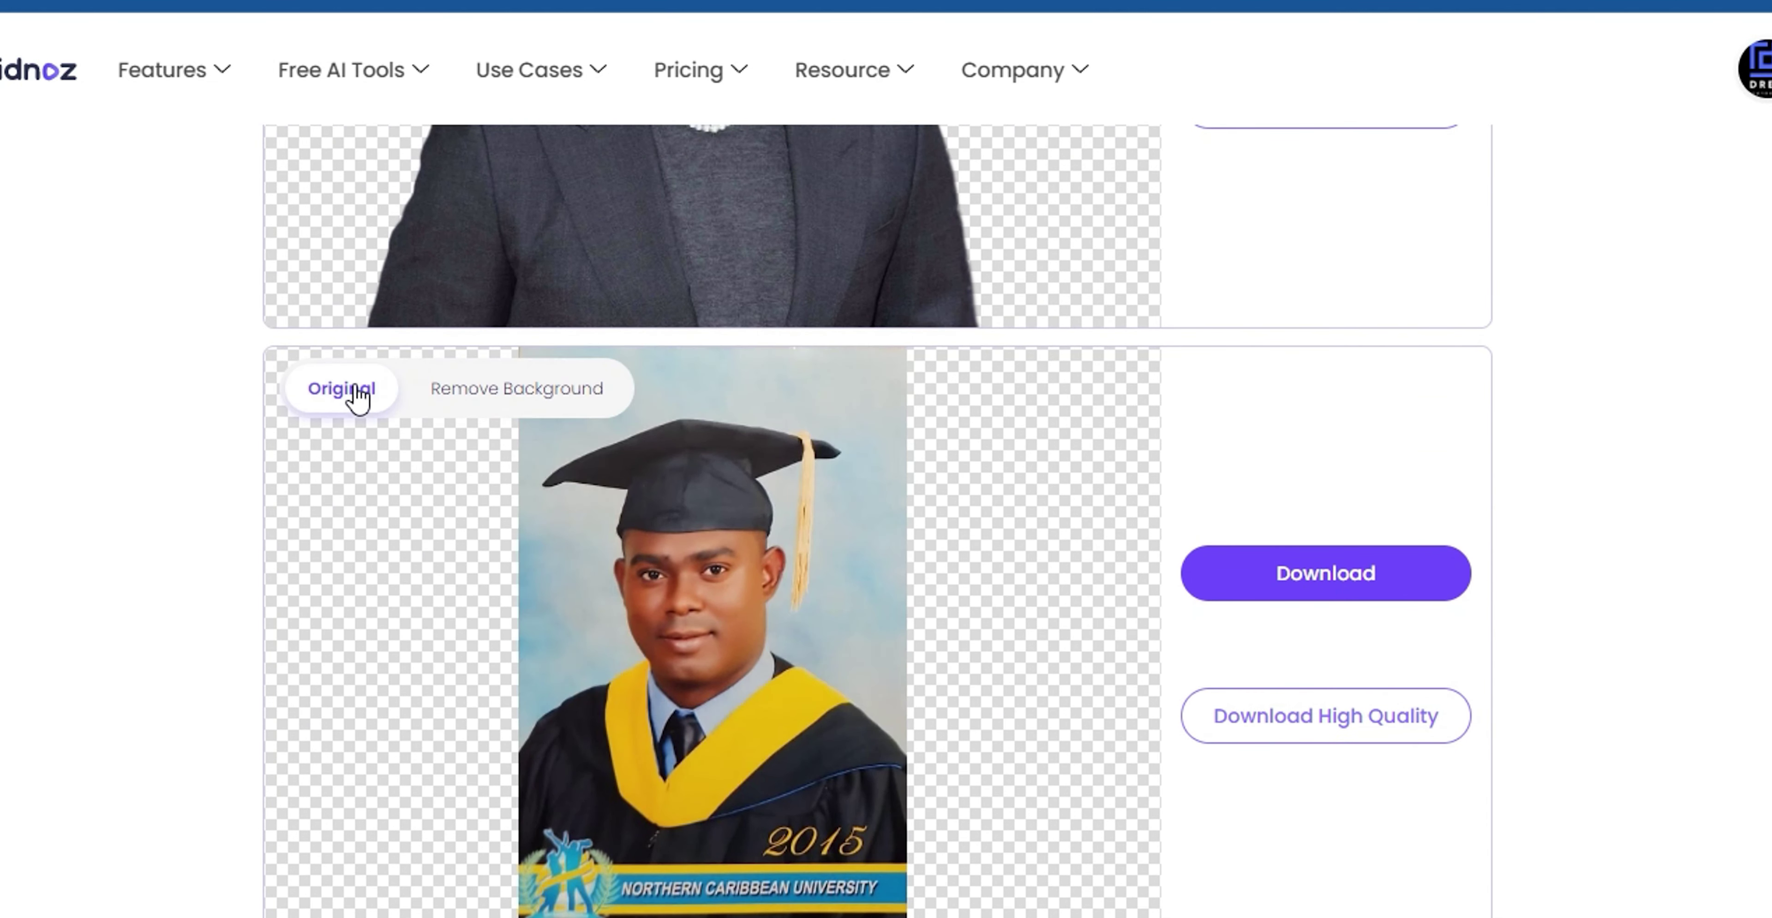
{"action": "left_click", "coordinate": [518, 403]}
{"action": "left_click", "coordinate": [334, 394]}
{"action": "left_click", "coordinate": [526, 394]}
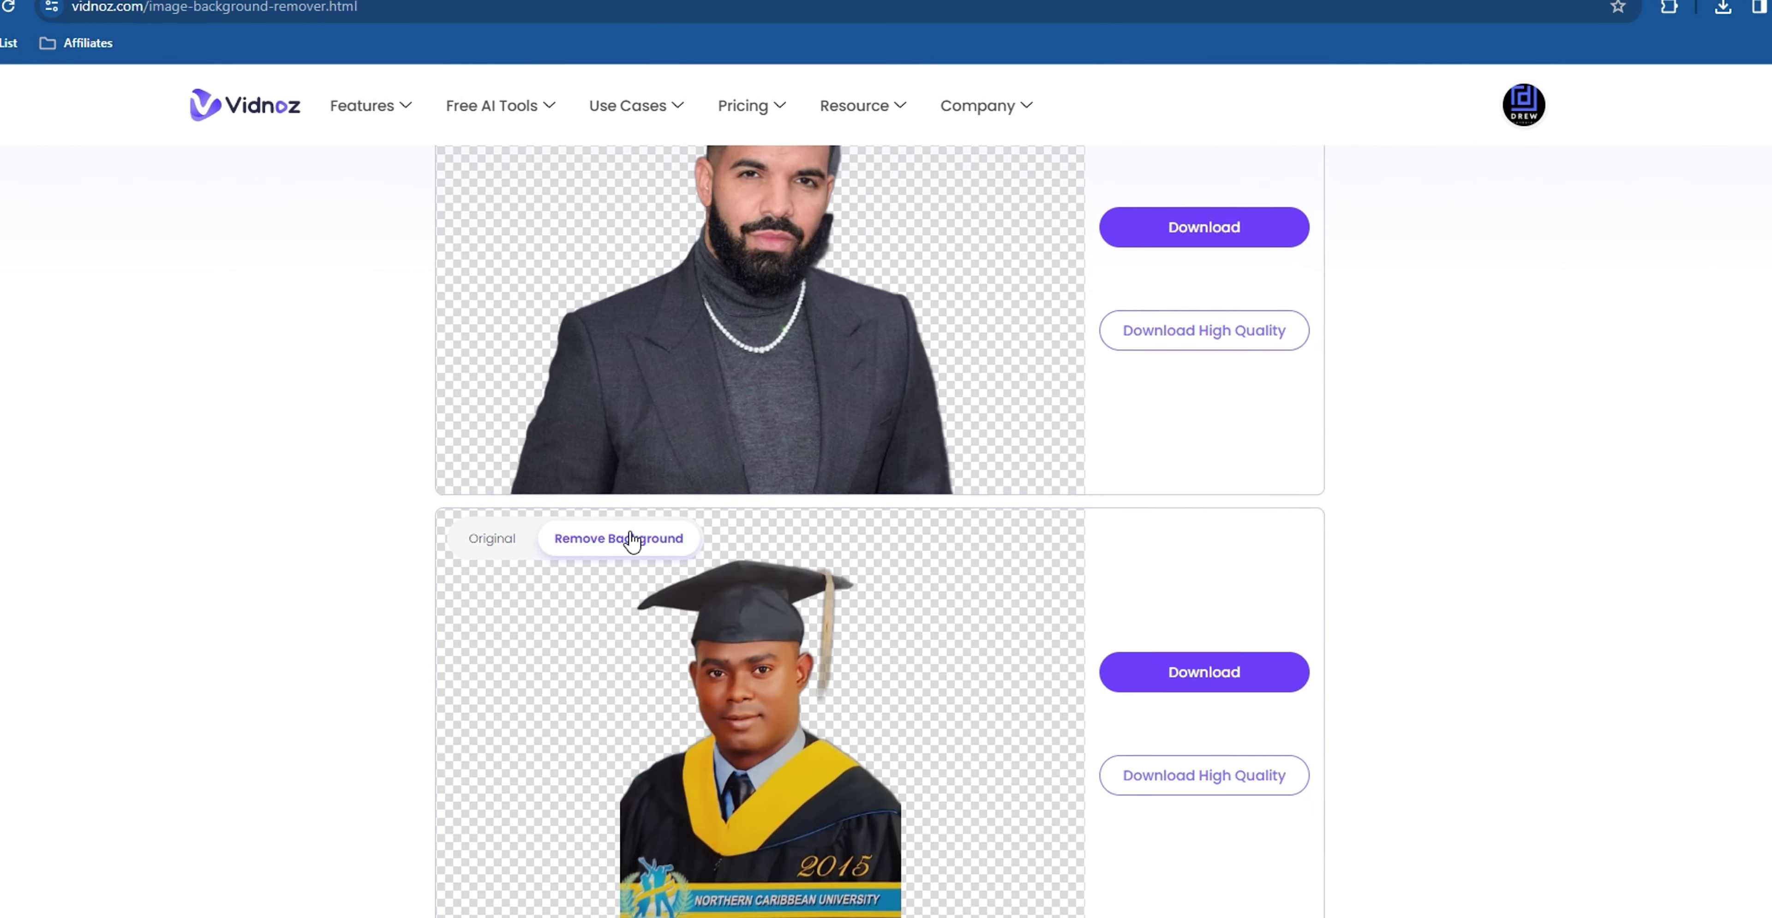
{"action": "scroll", "coordinate": [632, 540], "scroll_direction": "up", "scroll_amount": 6}
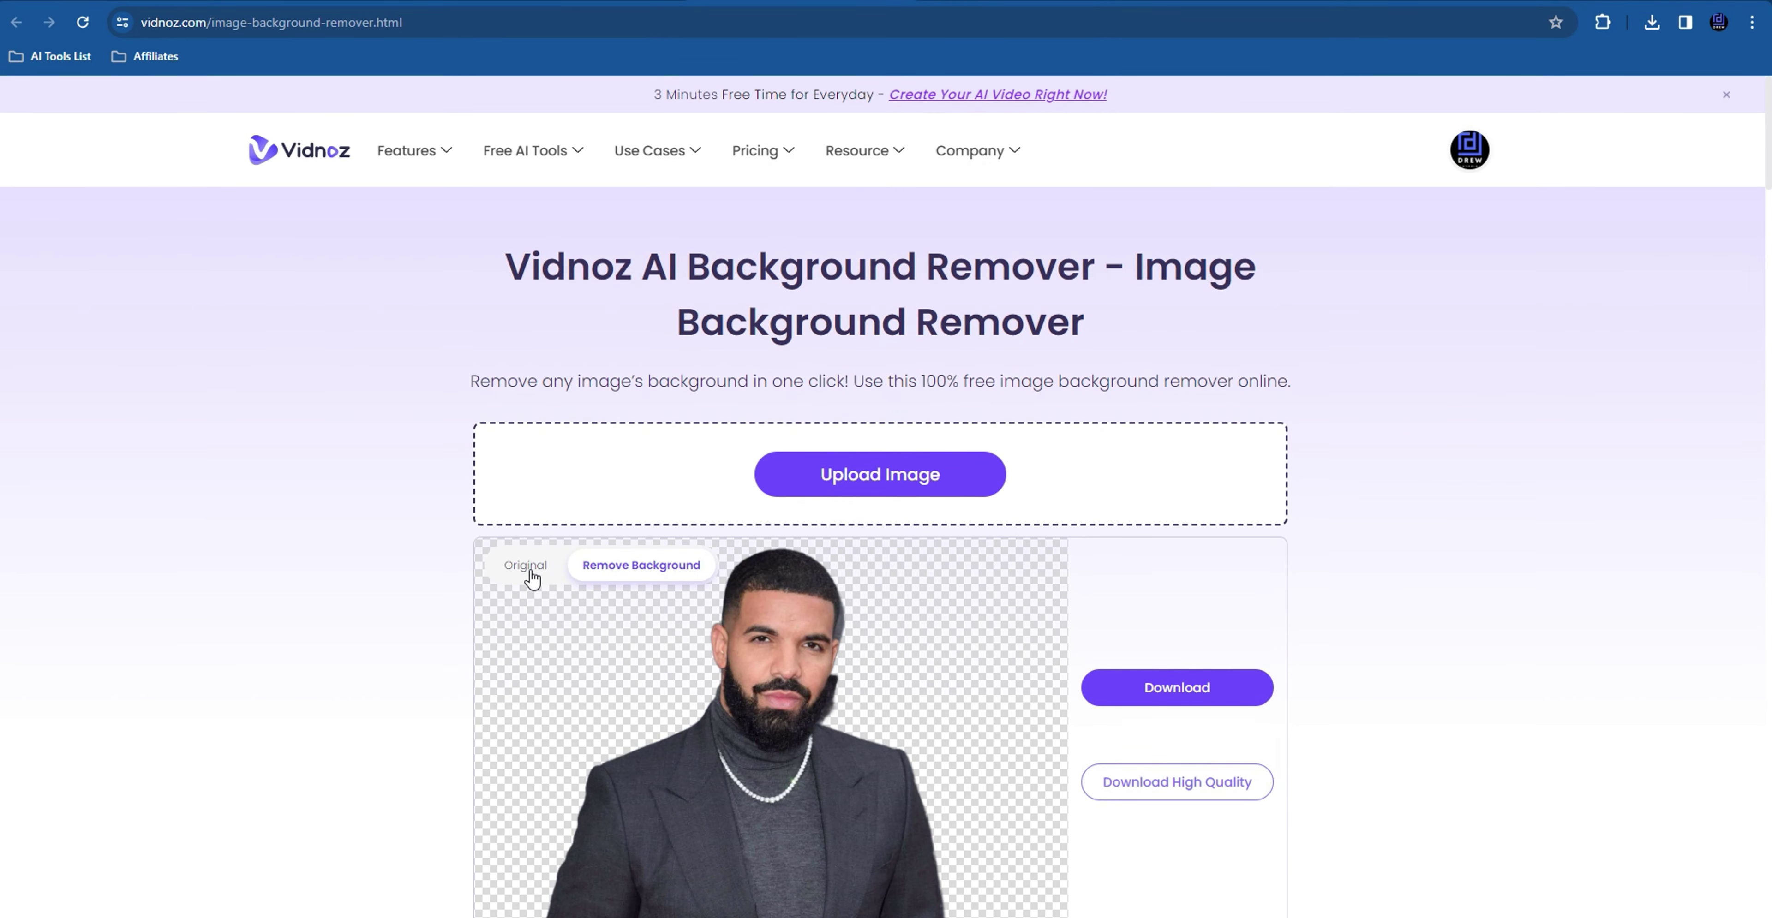
{"action": "left_click", "coordinate": [526, 567]}
{"action": "left_click", "coordinate": [636, 567]}
{"action": "scroll", "coordinate": [1326, 484], "scroll_direction": "down", "scroll_amount": 5}
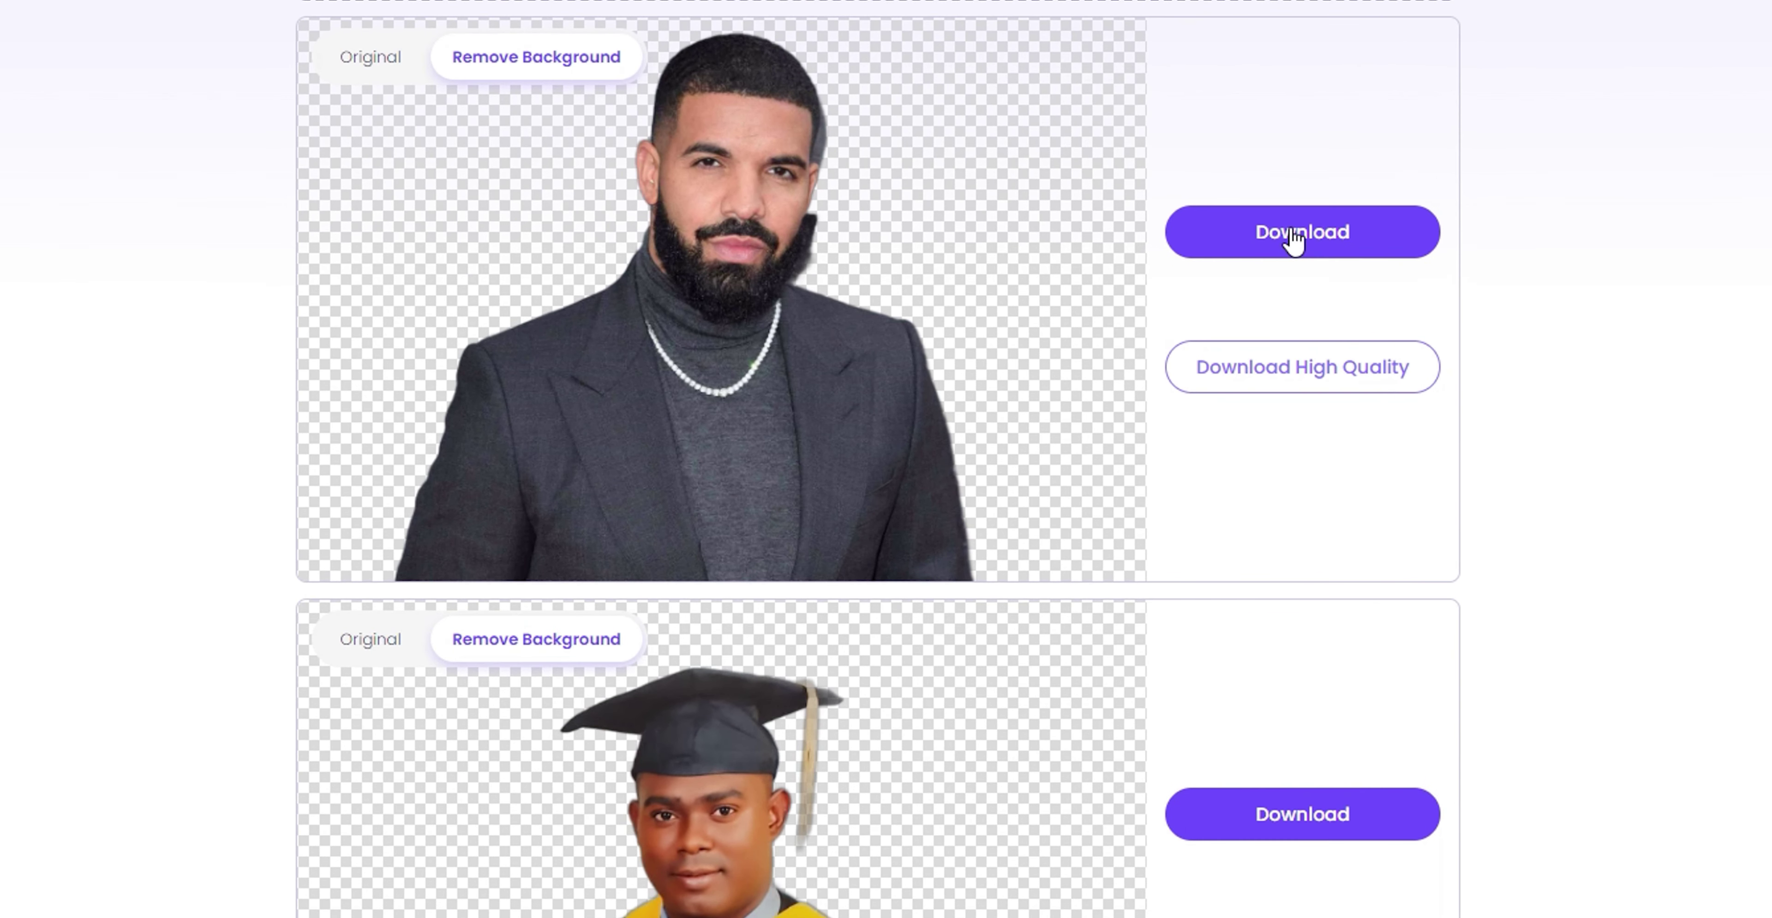
Download the suit photo's transparent PNG and verify it in the image viewer
{"action": "left_click", "coordinate": [1173, 317]}
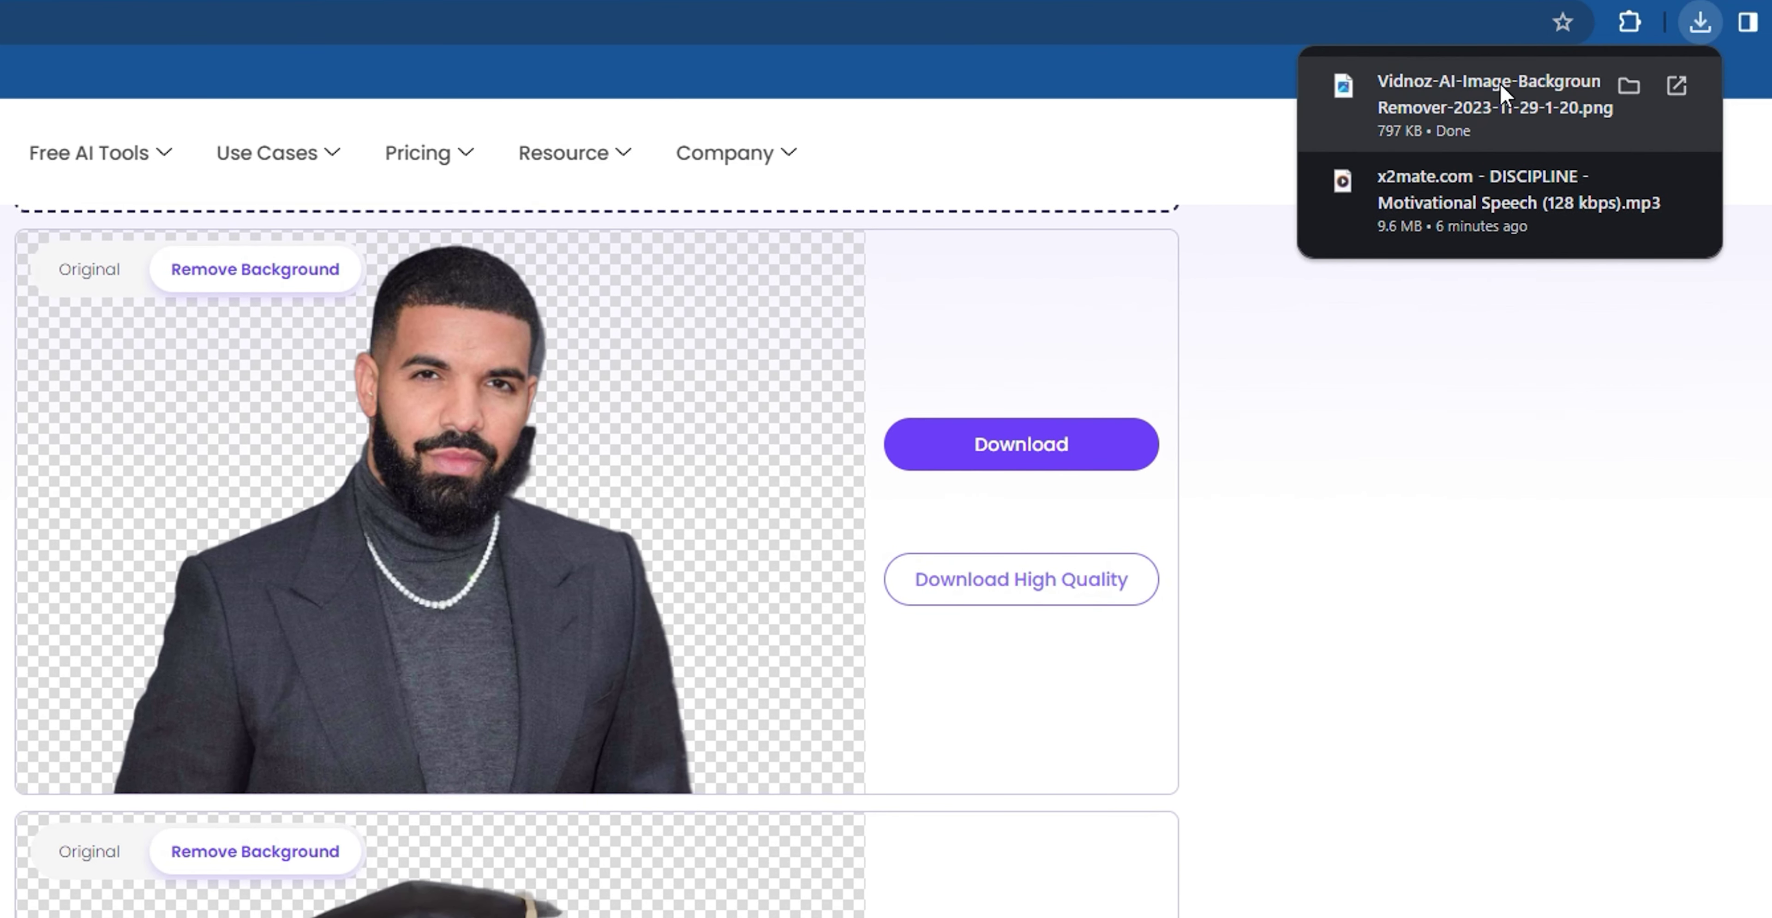
{"action": "left_click", "coordinate": [1462, 102]}
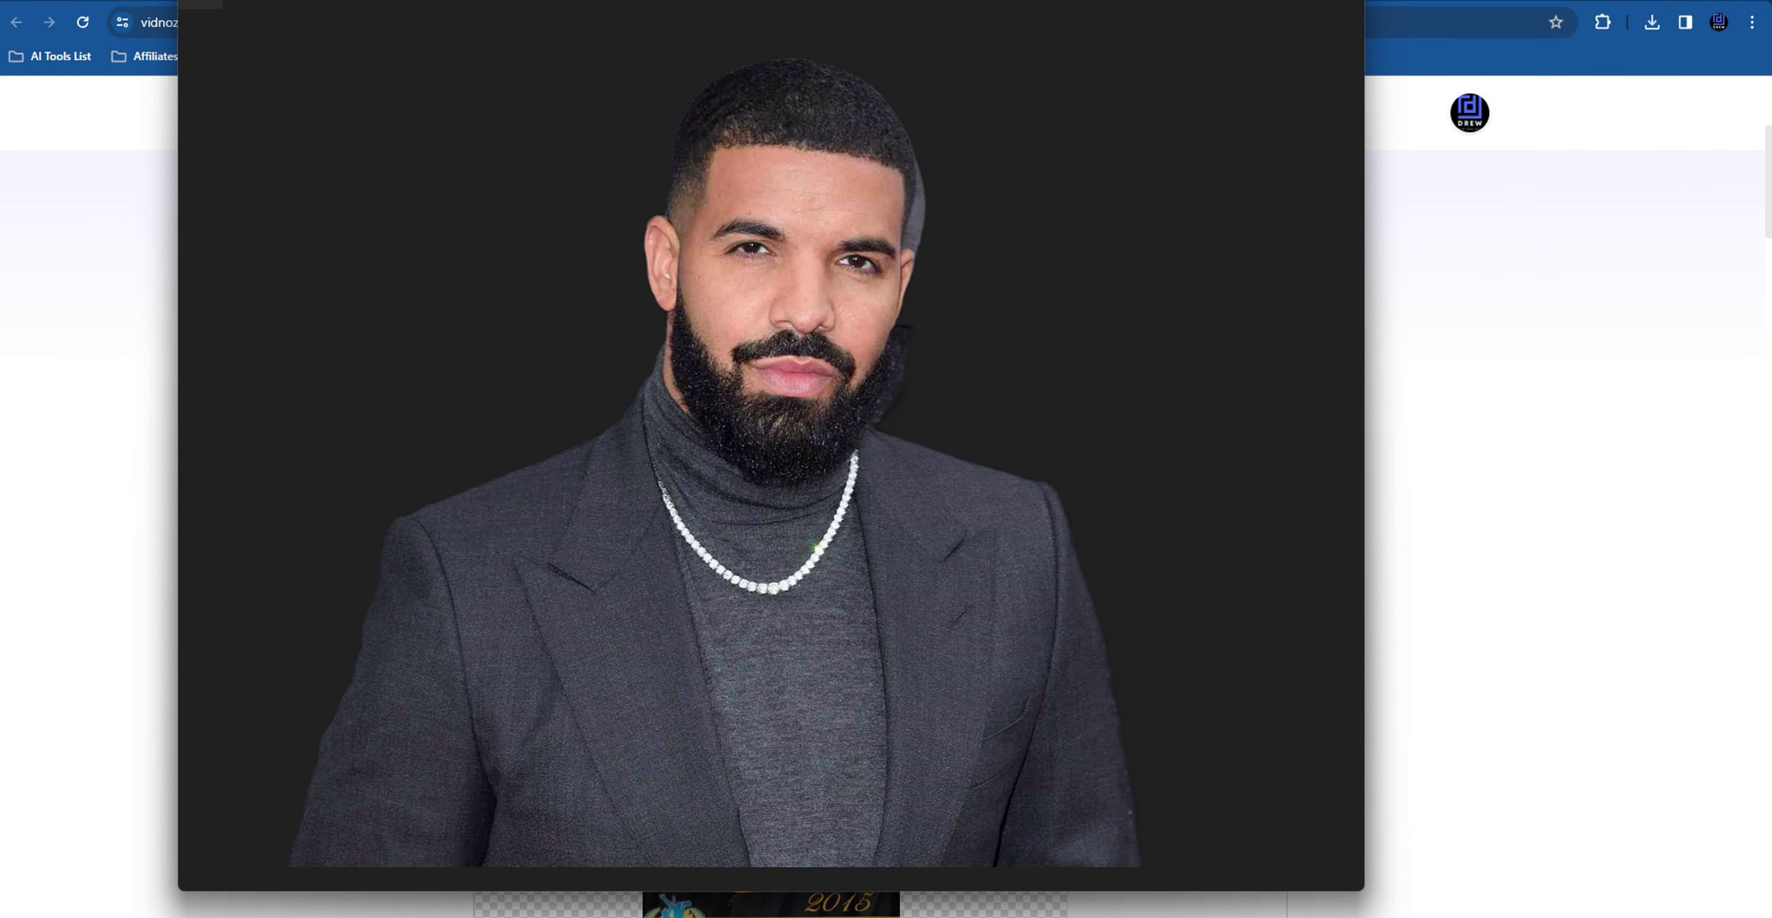
{"action": "left_click", "coordinate": [1350, 2]}
{"action": "scroll", "coordinate": [1452, 602], "scroll_direction": "down", "scroll_amount": 4}
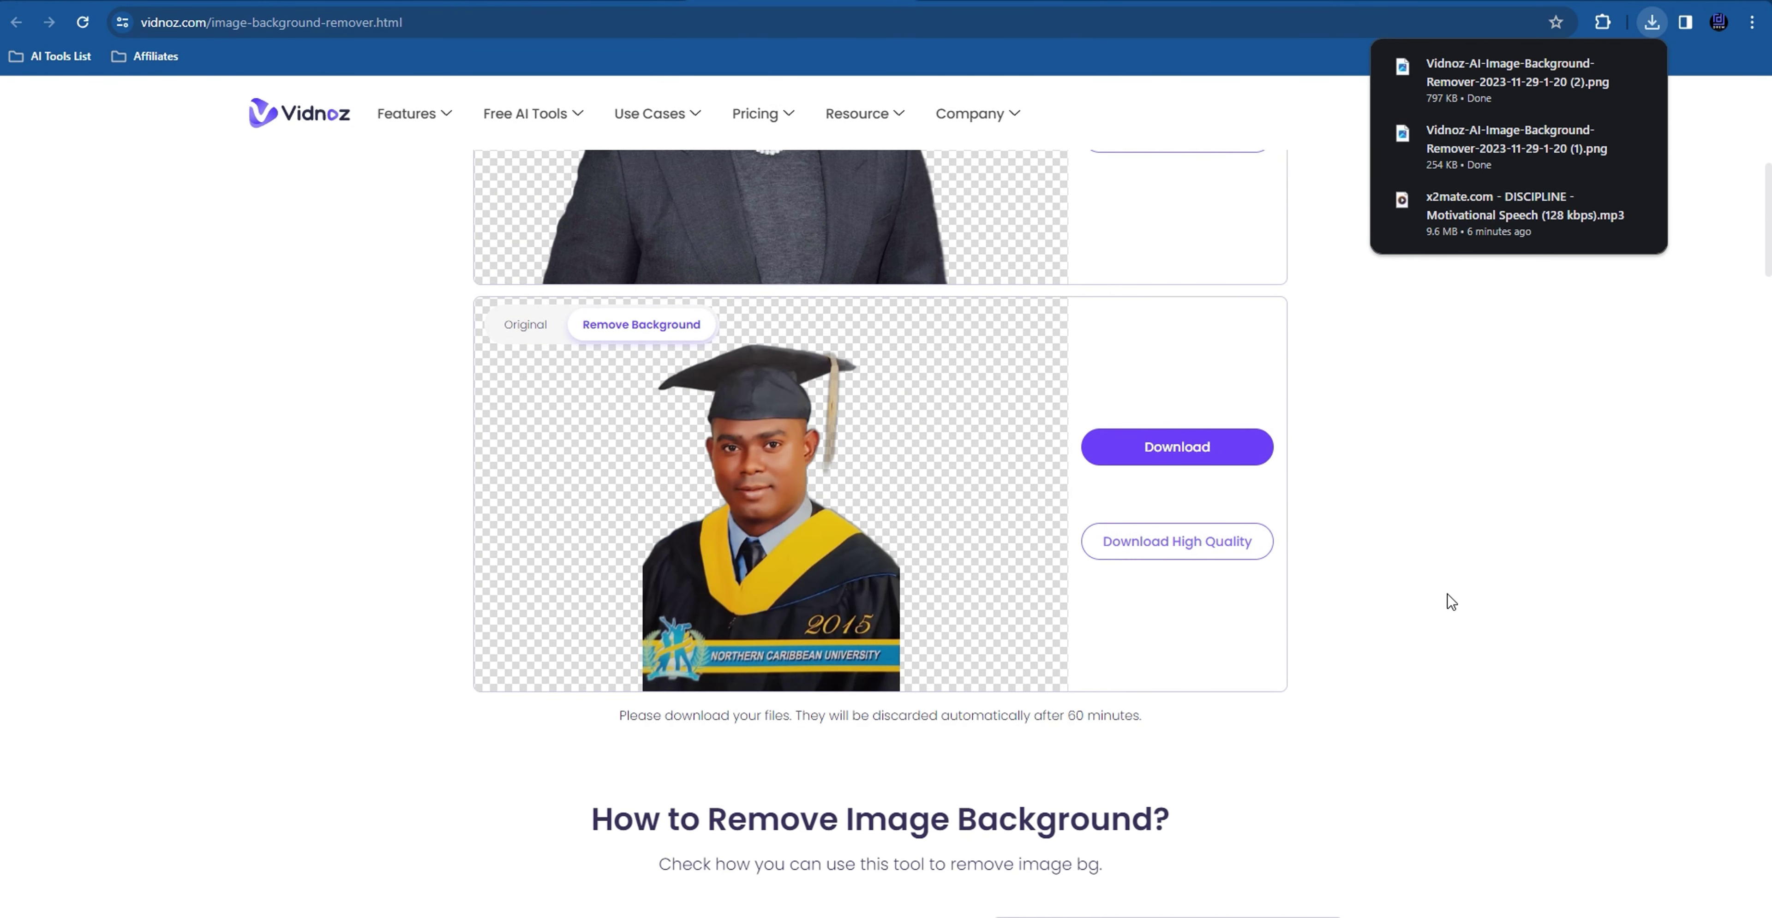